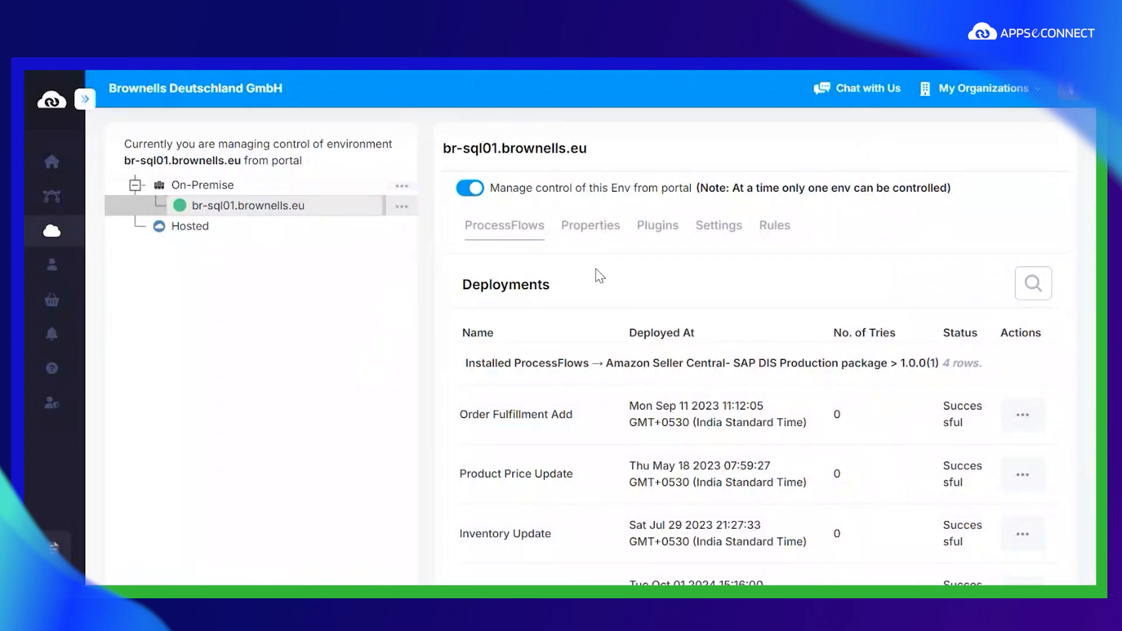
- Open the deployed Order Fulfillment Add process flow of the br-sql01.brownells.eu environment for editing
scroll(593, 418, down, 1)
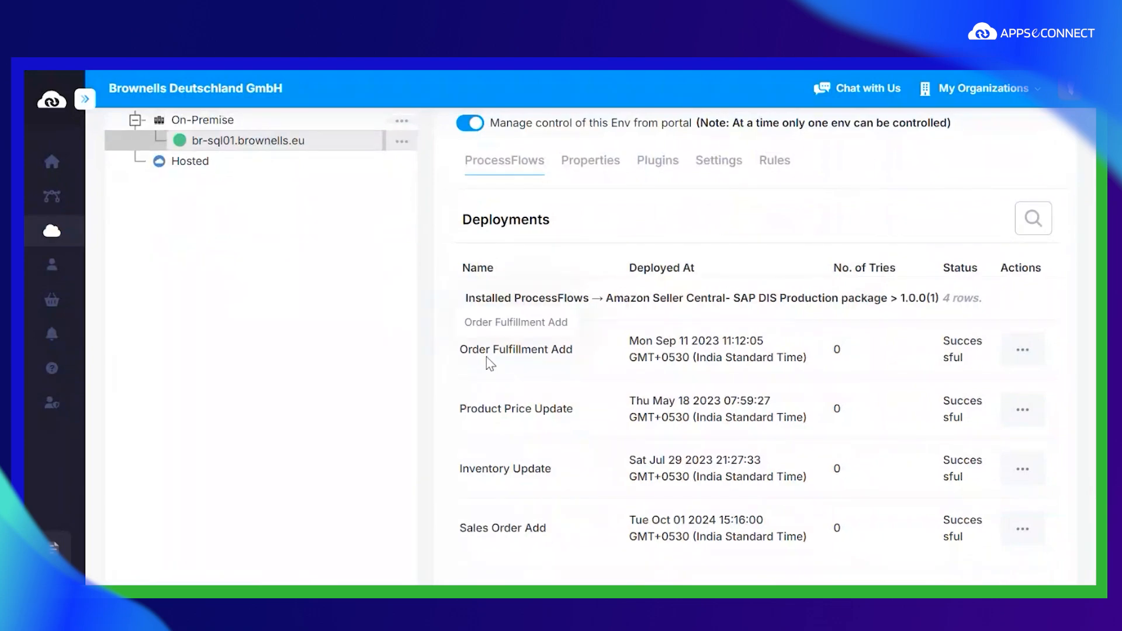
click(1017, 355)
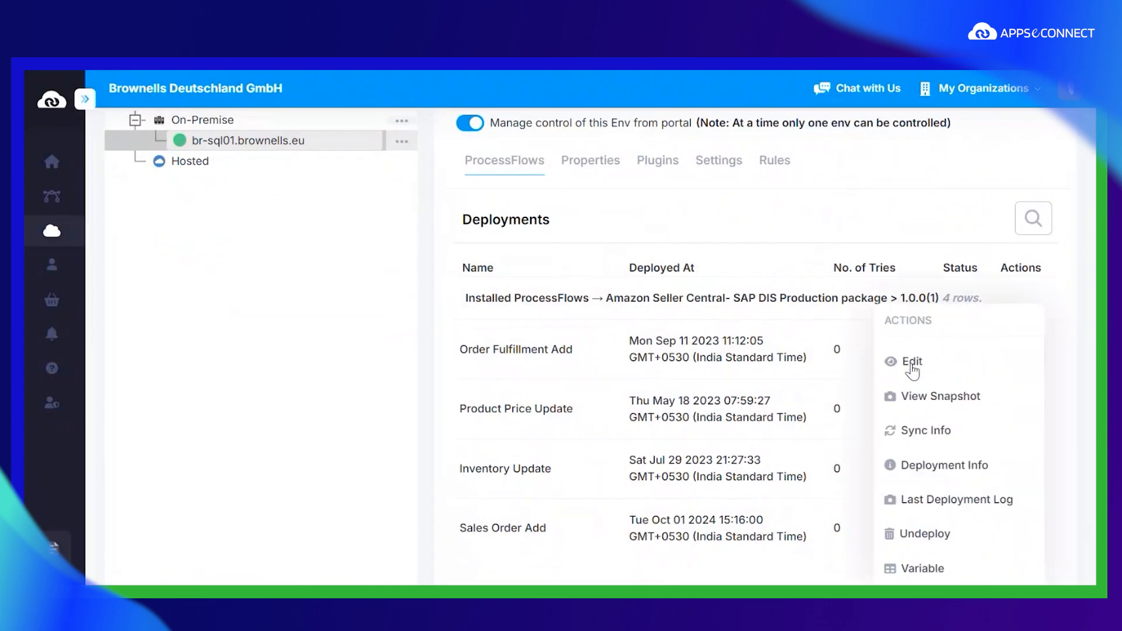
click(913, 363)
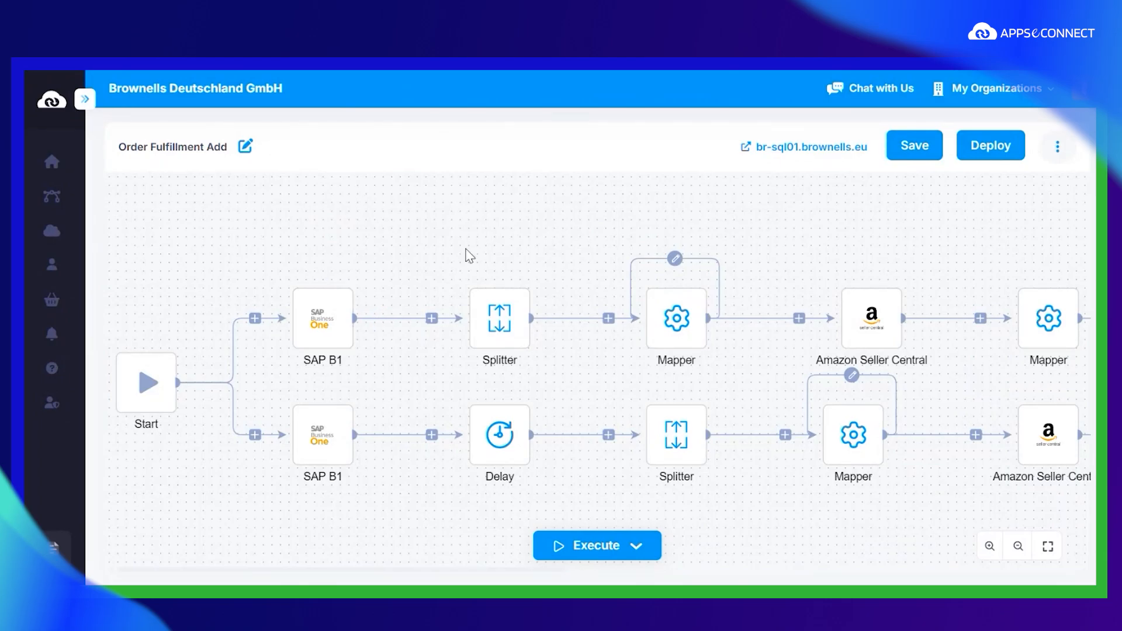
- Review the general settings of the SAP B1 node in the flow's upper branch, leaving them unedited
mouse_move(498, 303)
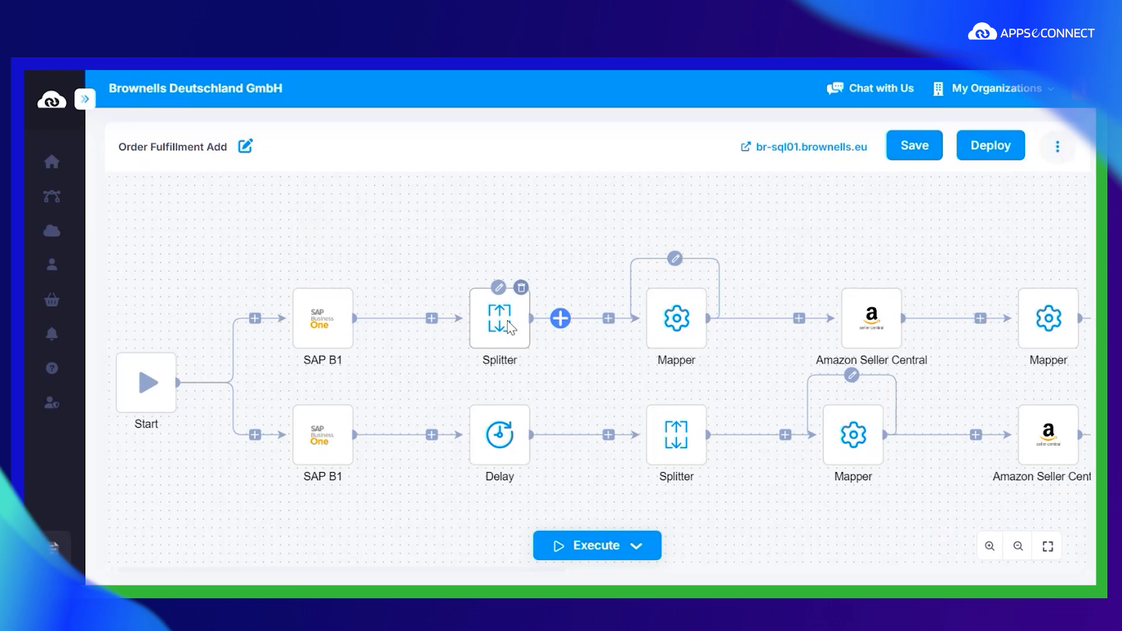
click(299, 302)
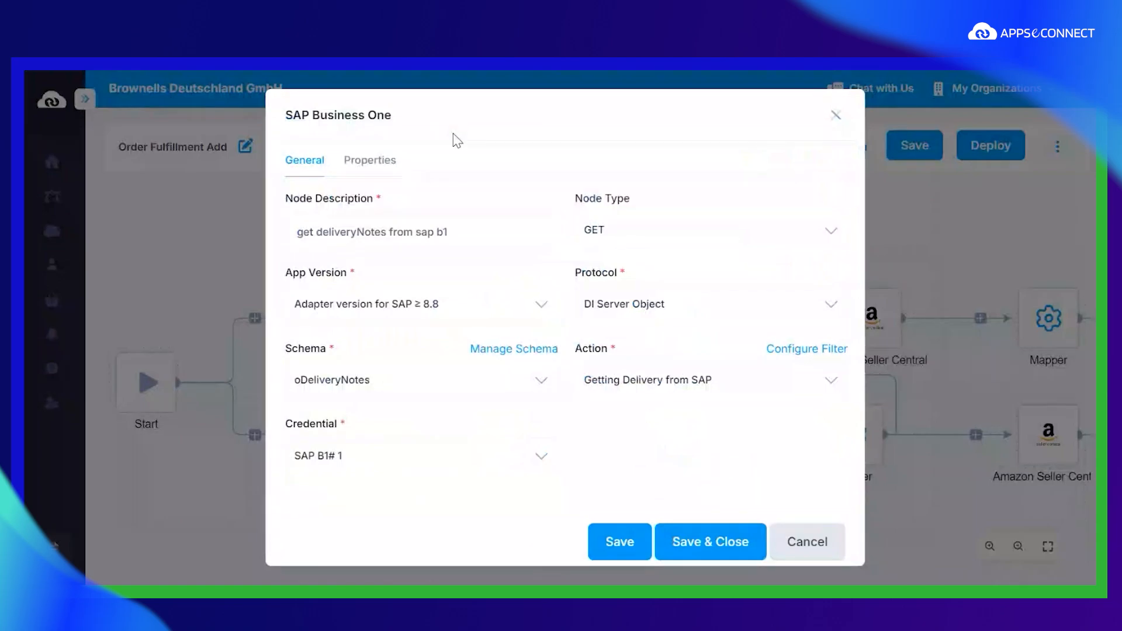
click(835, 116)
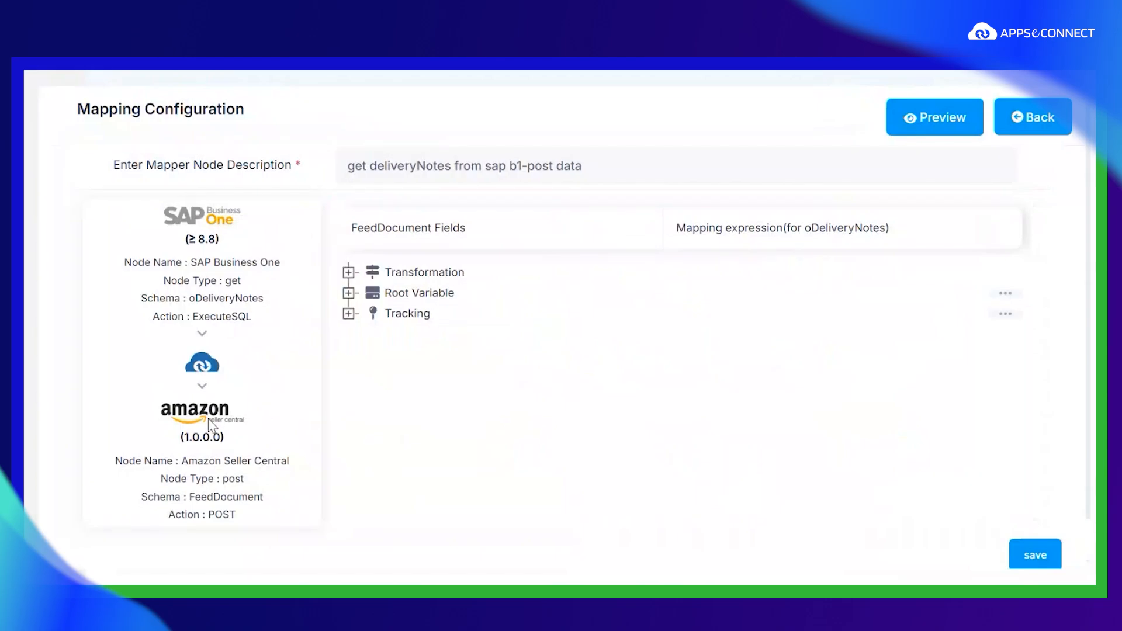
- Review the upper branch's mapping configurations from SAP delivery notes to FeedDocument and from FeedDocument to OrderFulfillment
click(1057, 131)
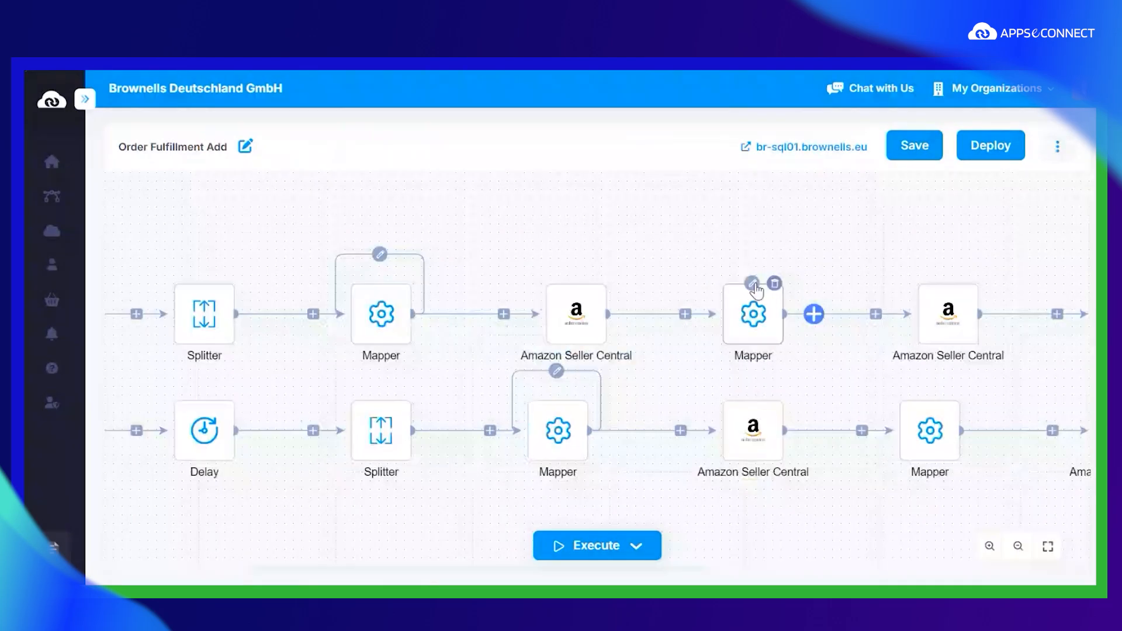
click(752, 284)
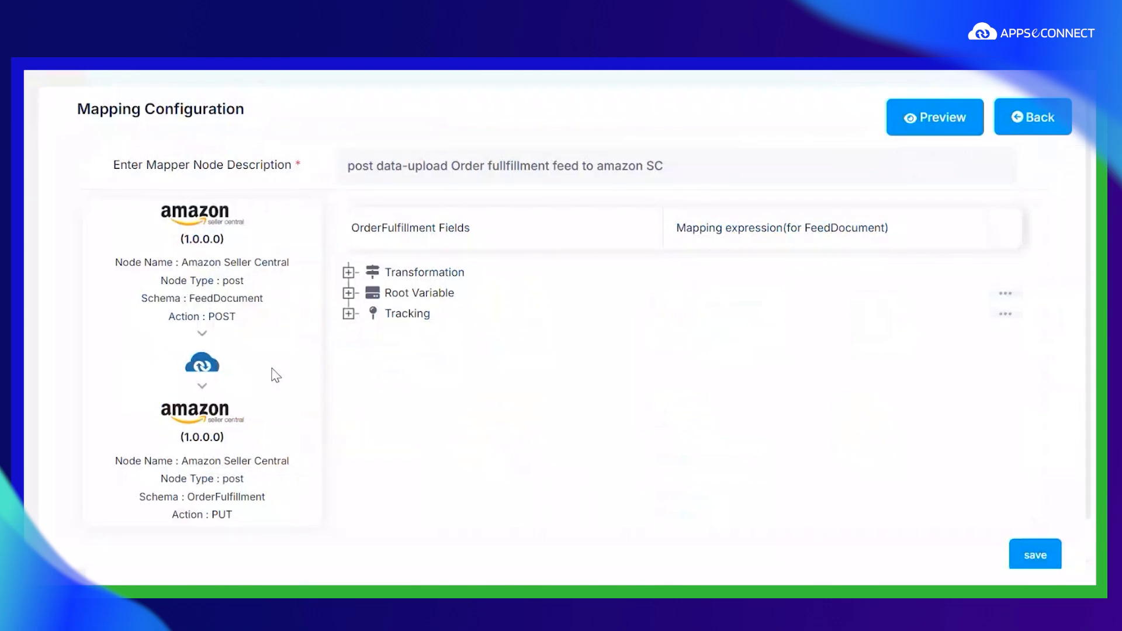
click(1035, 124)
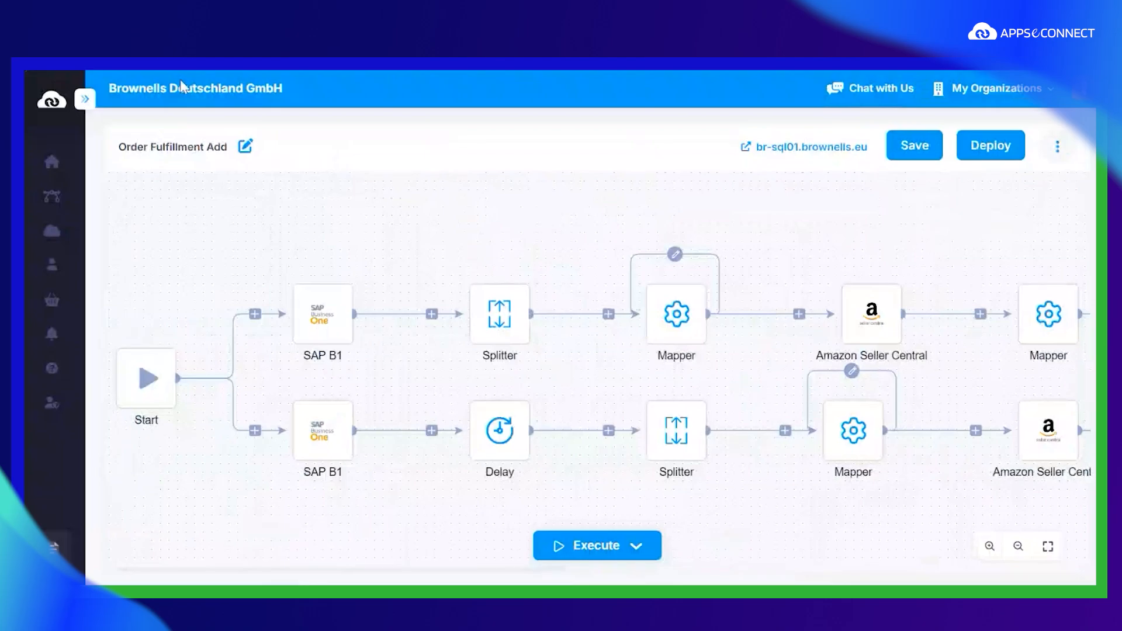
- Review the general settings of the lower branch's SAP B1 node and the wait time of its Delay node
mouse_move(296, 425)
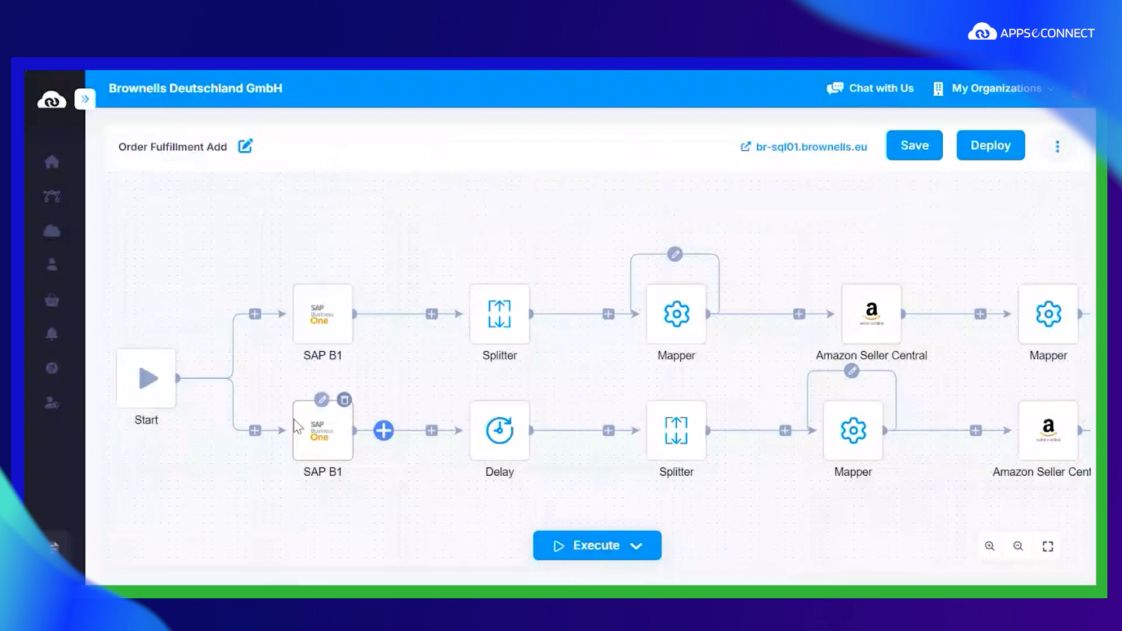
click(322, 401)
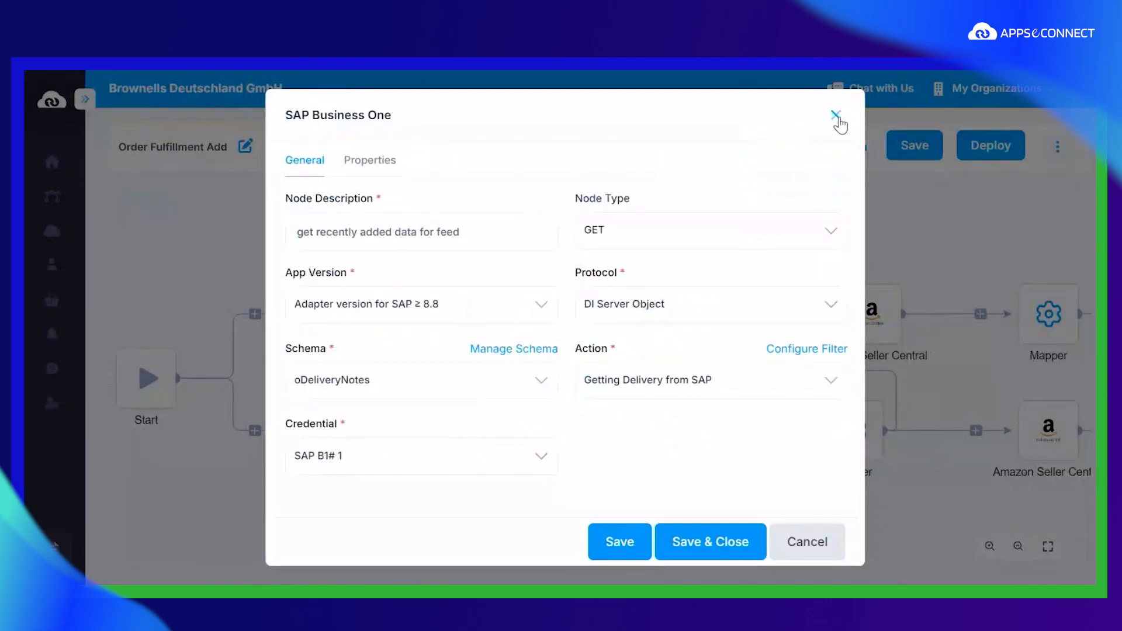
click(836, 115)
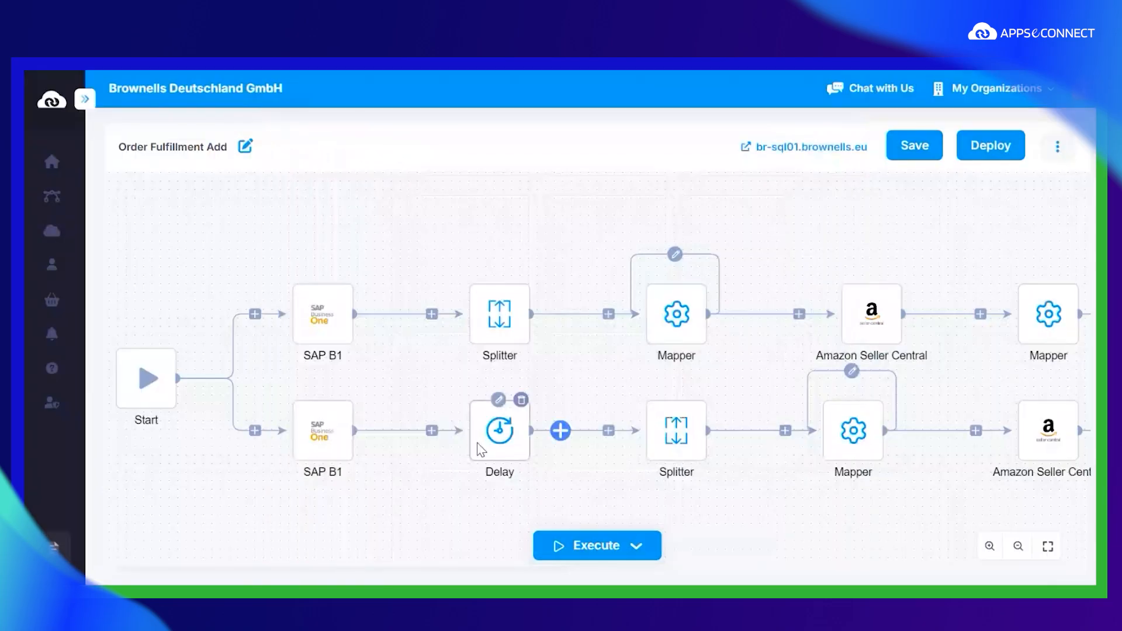
click(499, 400)
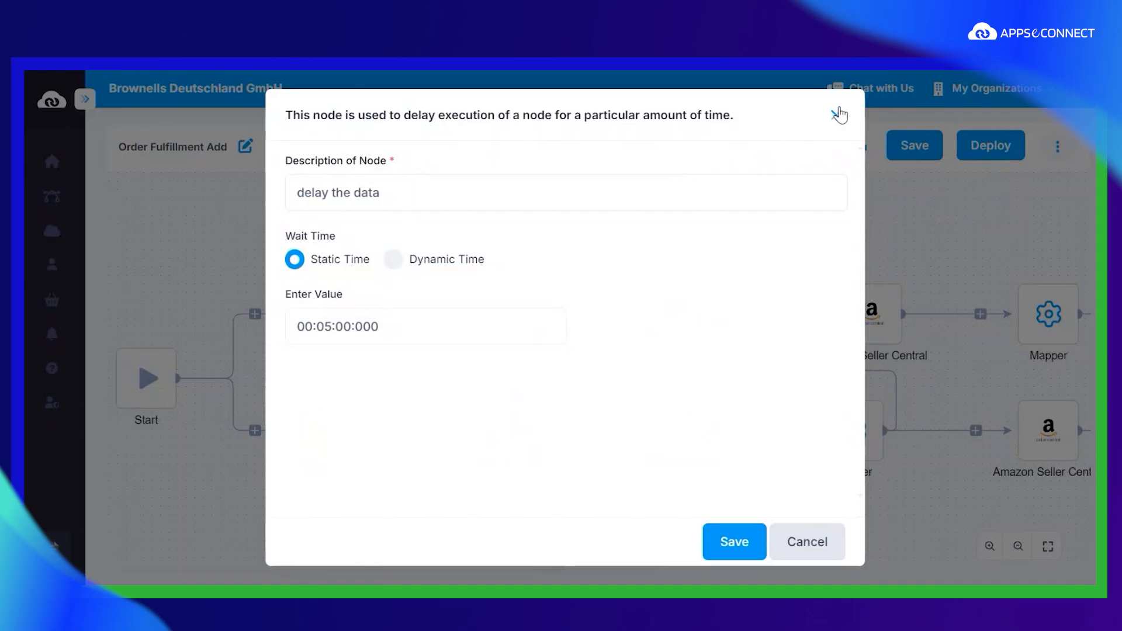
click(839, 114)
- Review the lower branch's mapping configurations from SAP delivery notes to Feeds and from Feeds to FeedDocument
scroll(193, 420, right, 10)
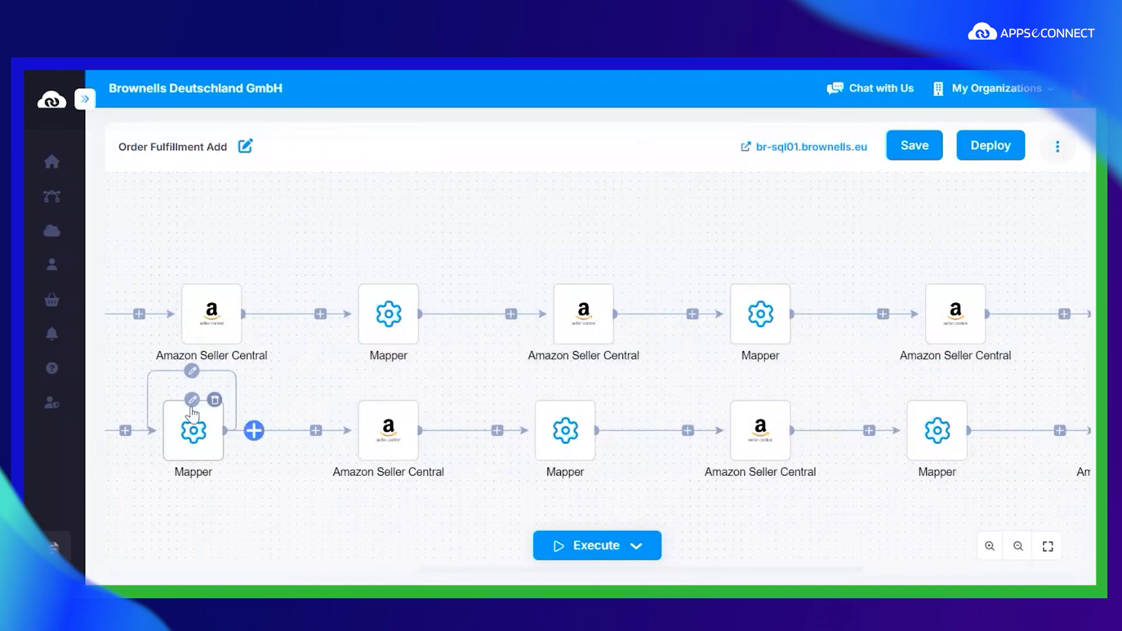
click(192, 408)
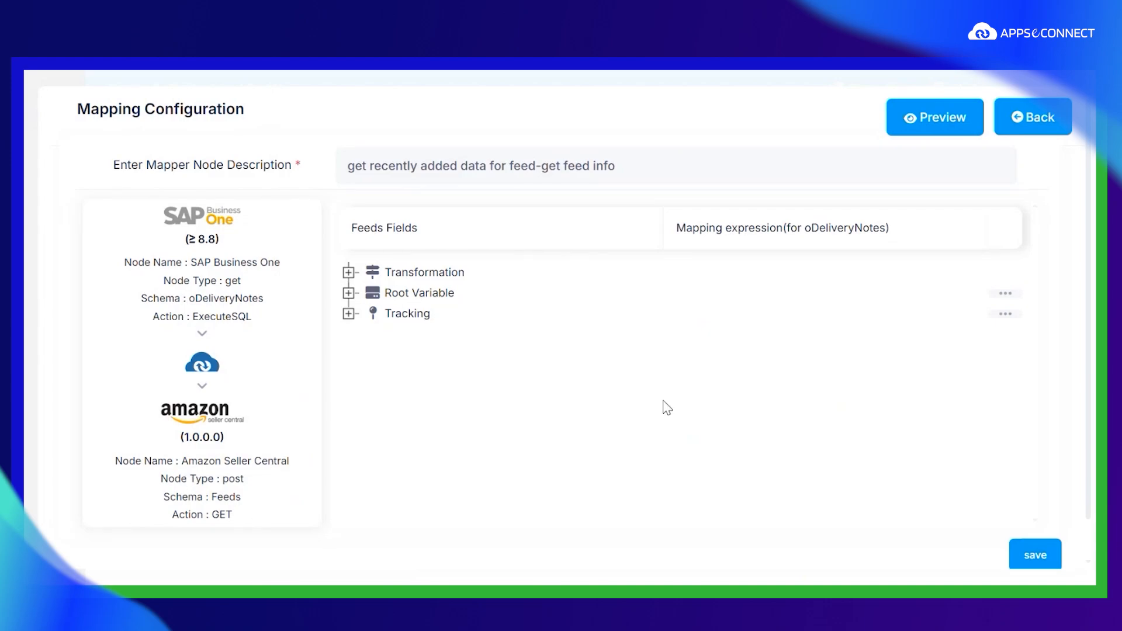
click(1033, 123)
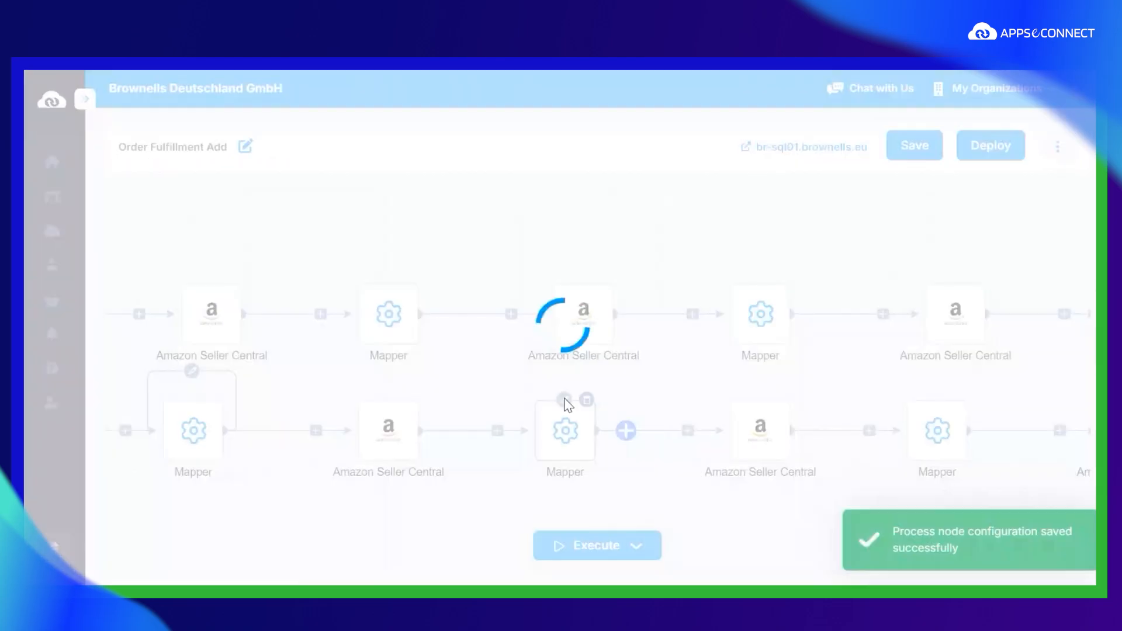
click(567, 401)
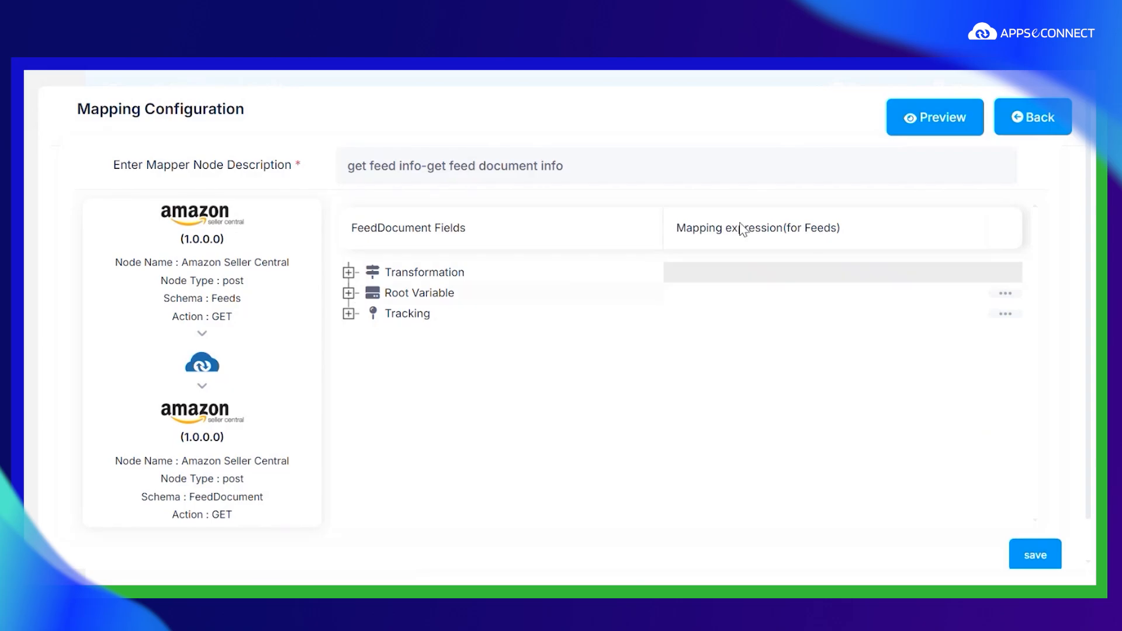
click(1036, 116)
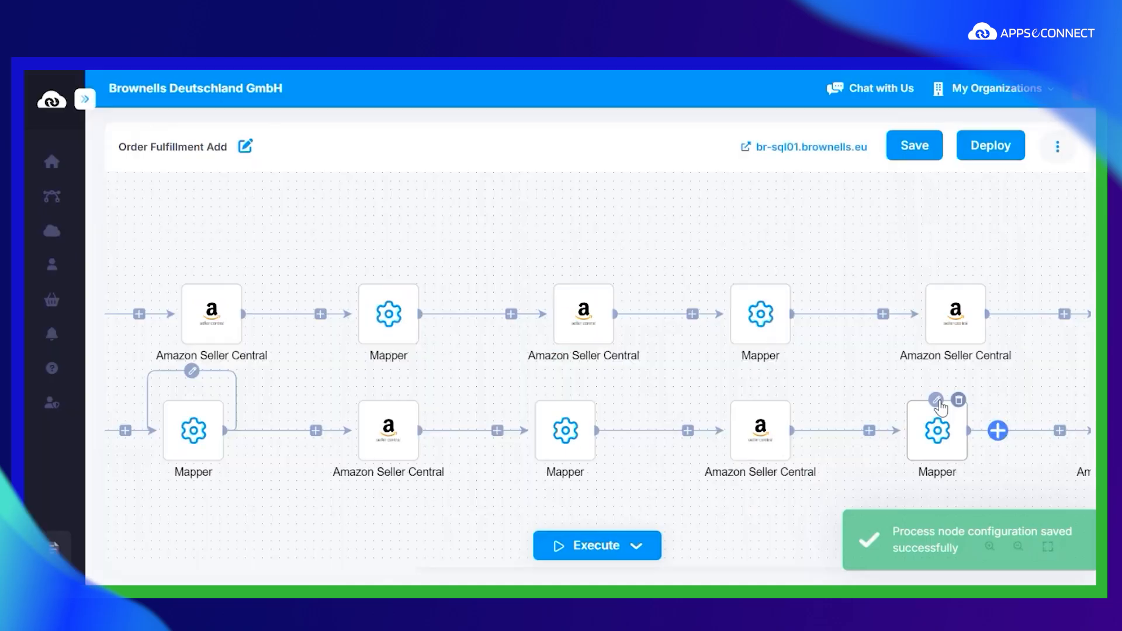
- Review the last two Mapper nodes of the lower branch, ending with the one before the final SAP B1 node
click(937, 401)
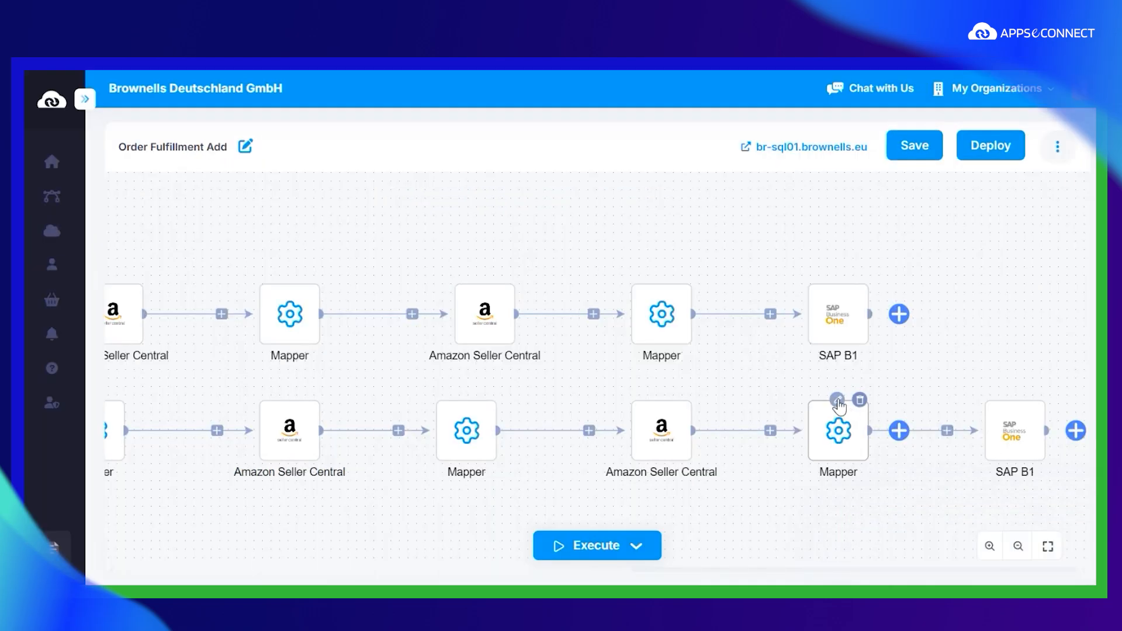
click(838, 401)
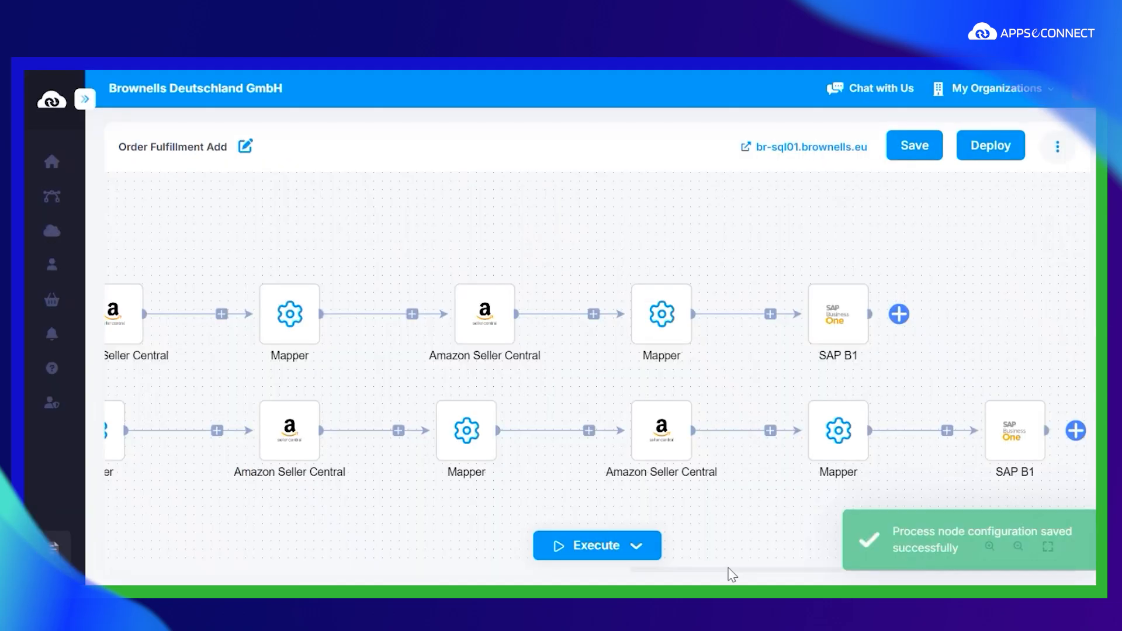
drag(526, 578, 248, 571)
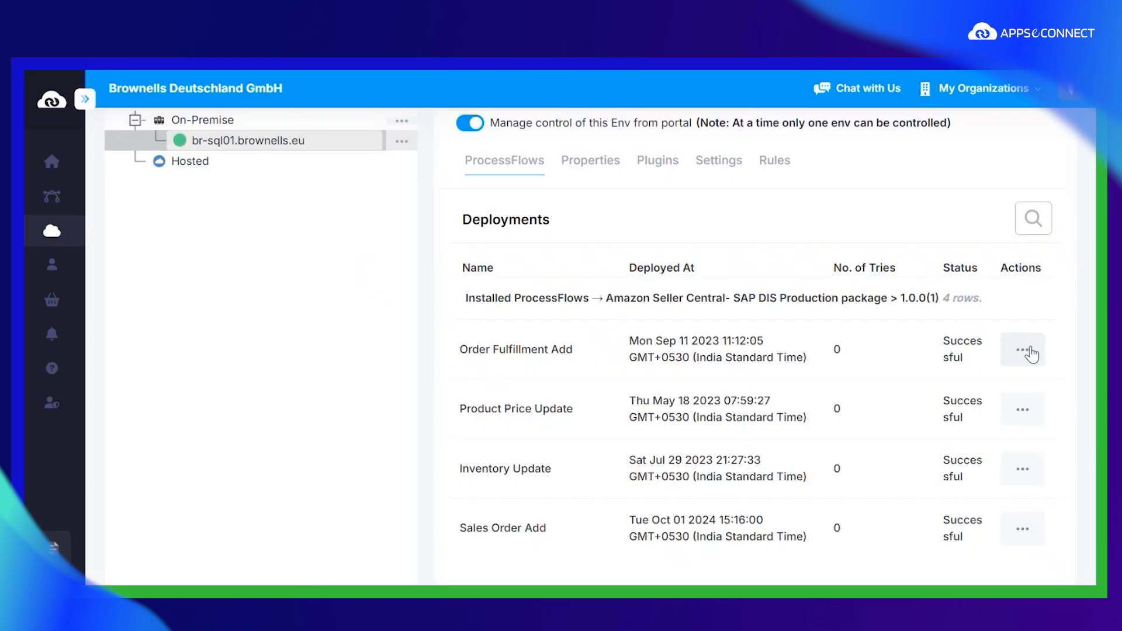
- Show the sync info of the Order Fulfillment Add flow and open the execution snapshot of the first listed record
click(1033, 350)
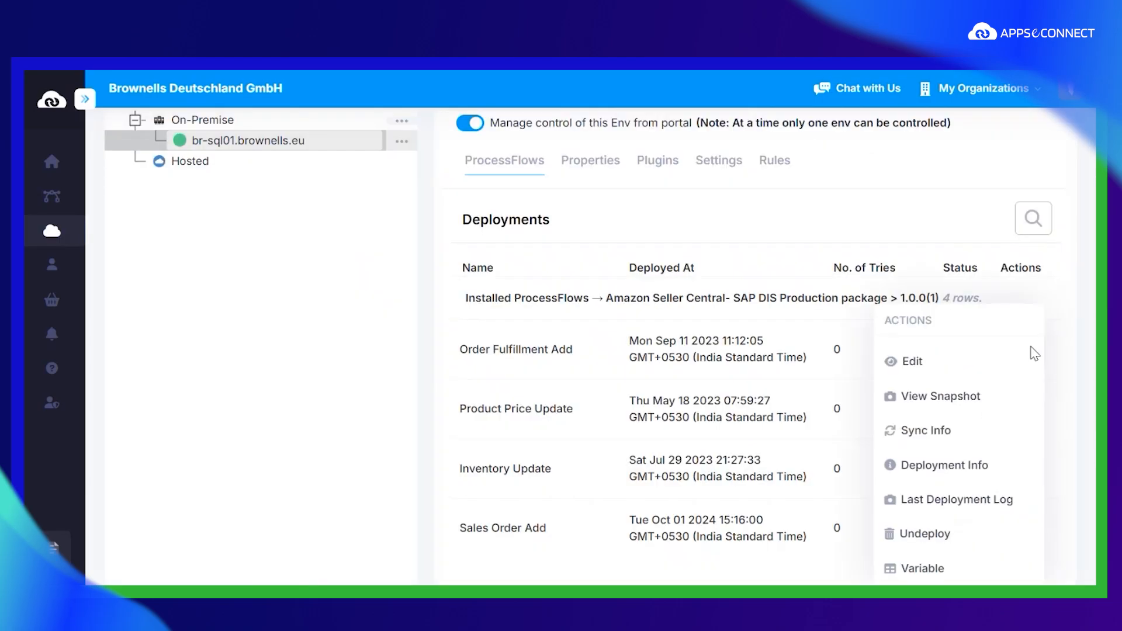
click(903, 432)
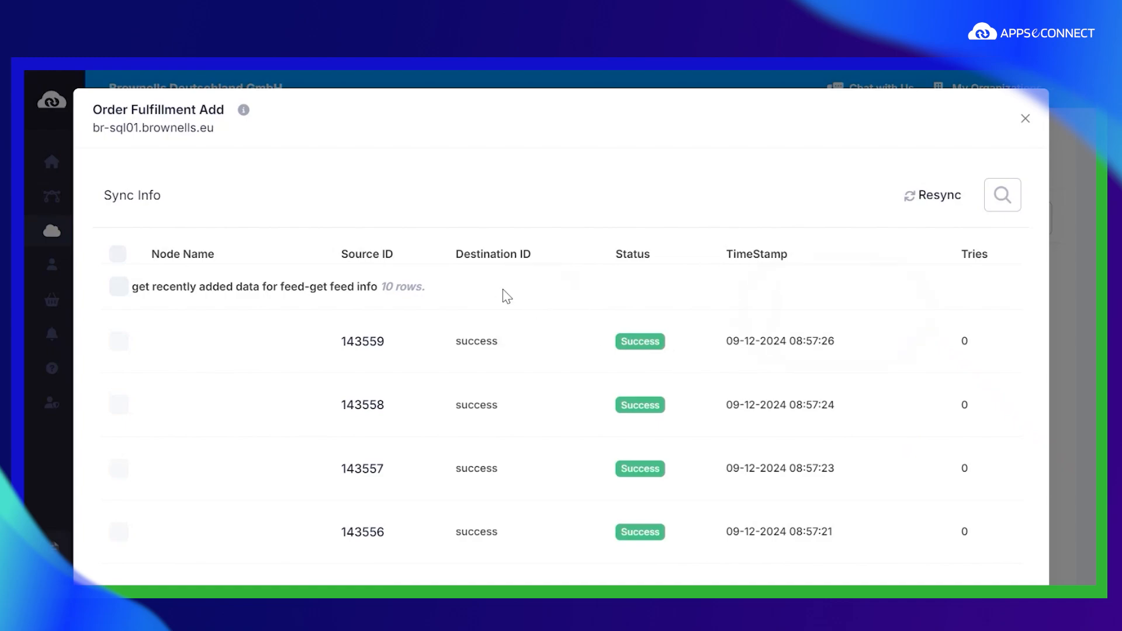
click(367, 349)
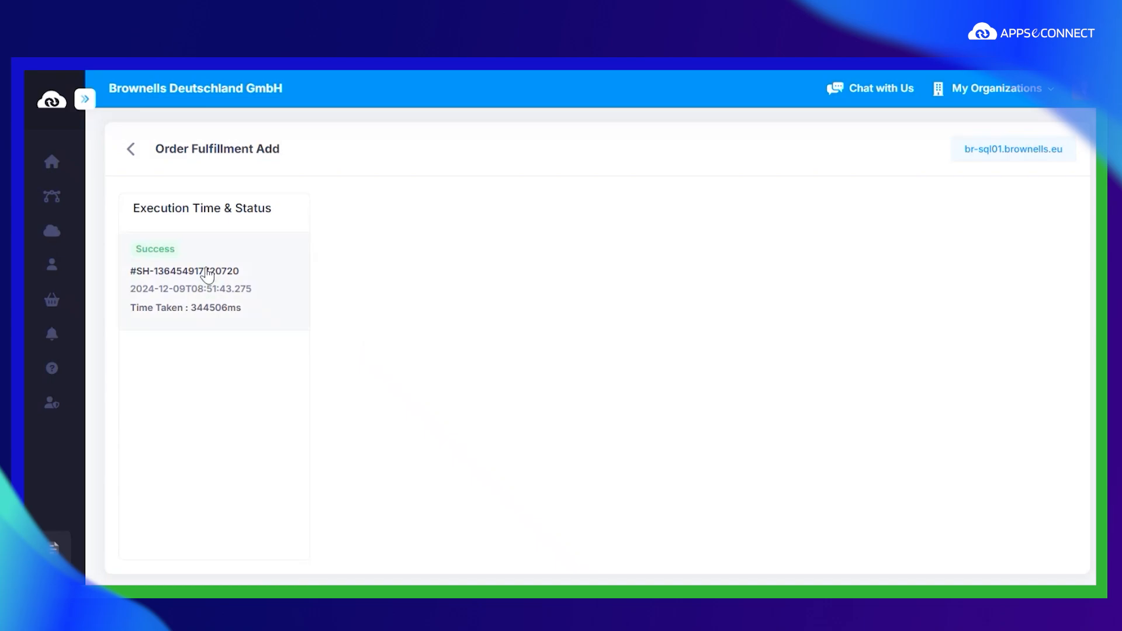
- Open the execution's node list, expand the first Mapper node and examine the iterations and nodes of both branches
click(207, 274)
click(334, 350)
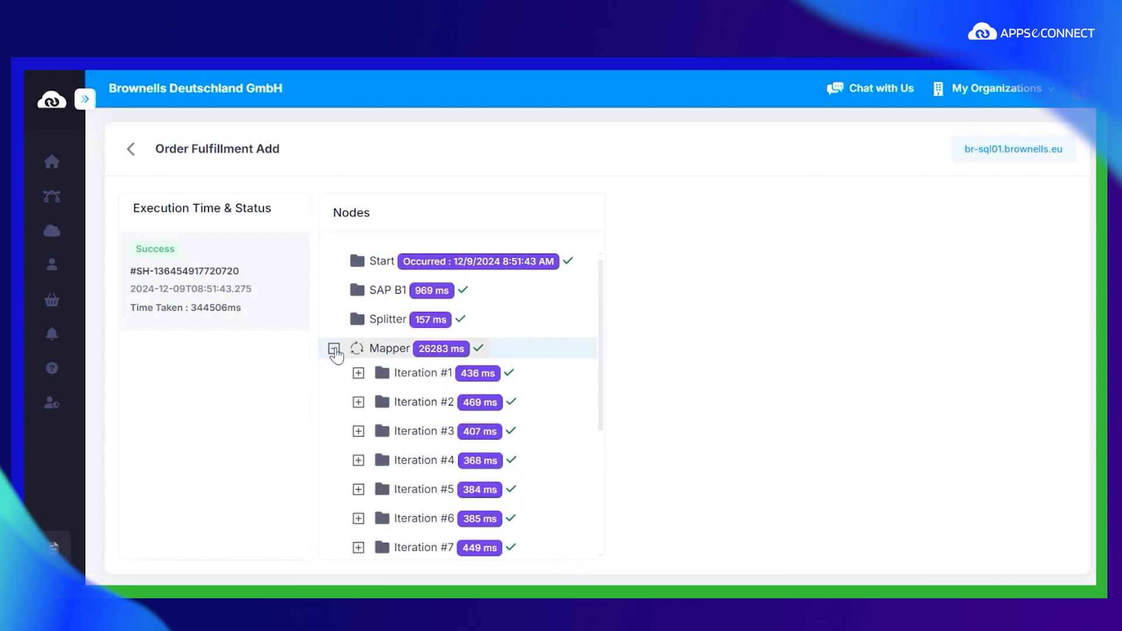
scroll(426, 455, down, 1)
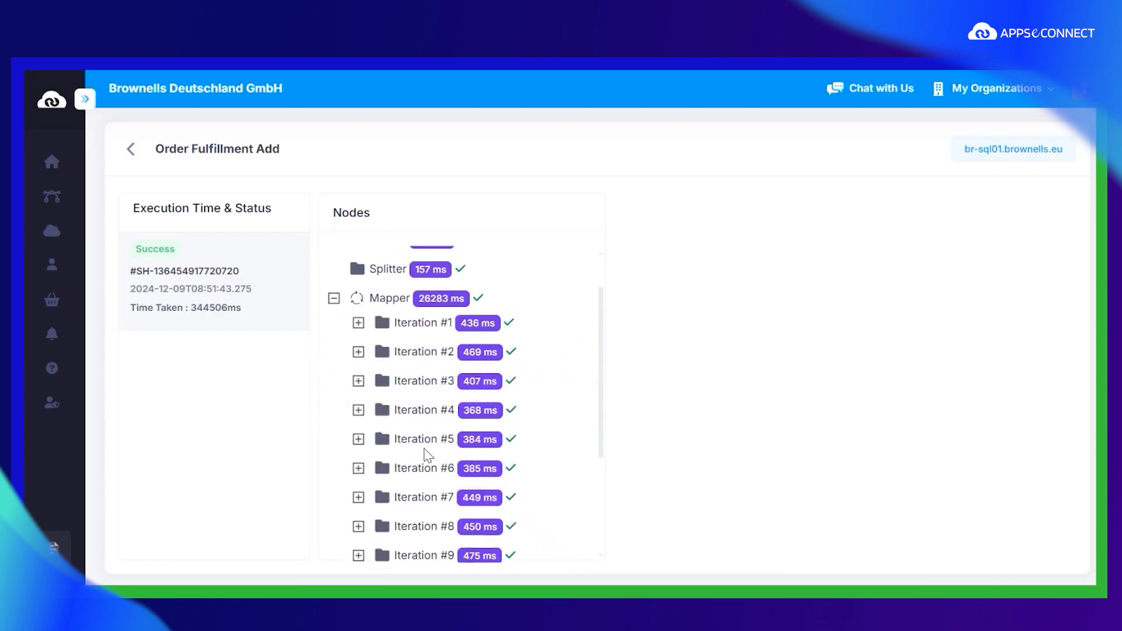
scroll(409, 456, up, 1)
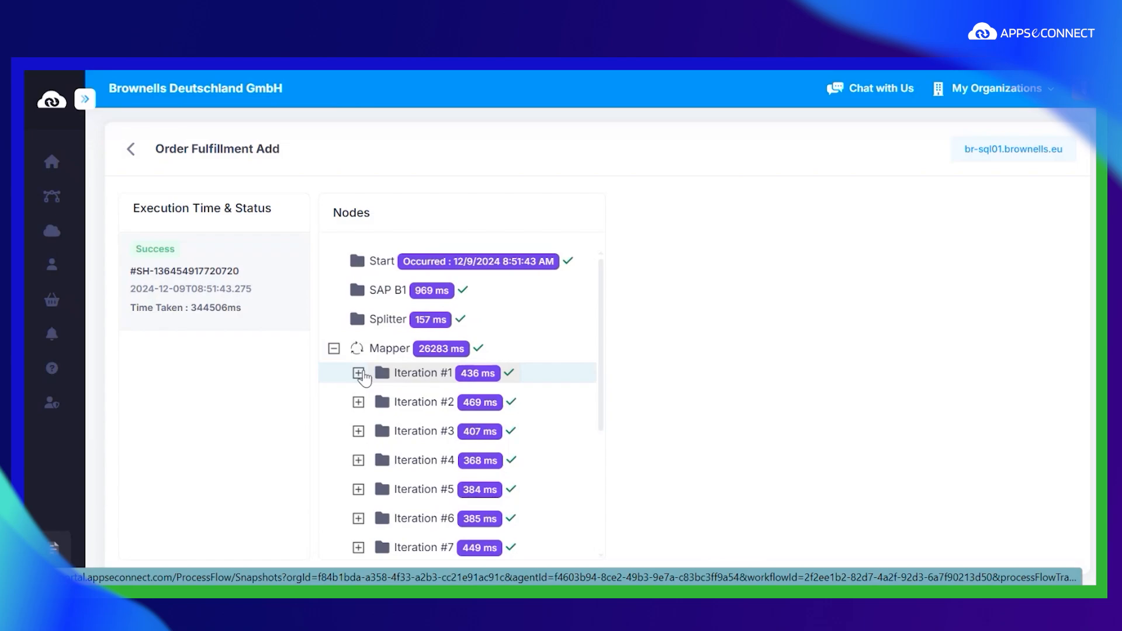
scroll(403, 450, down, 3)
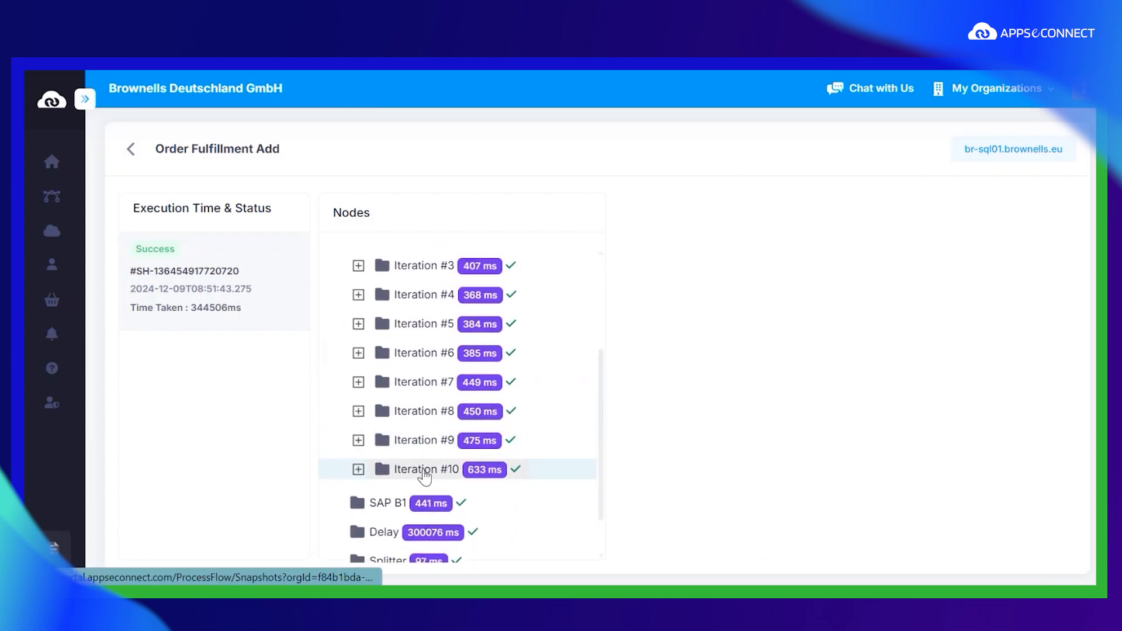
scroll(431, 470, down, 1)
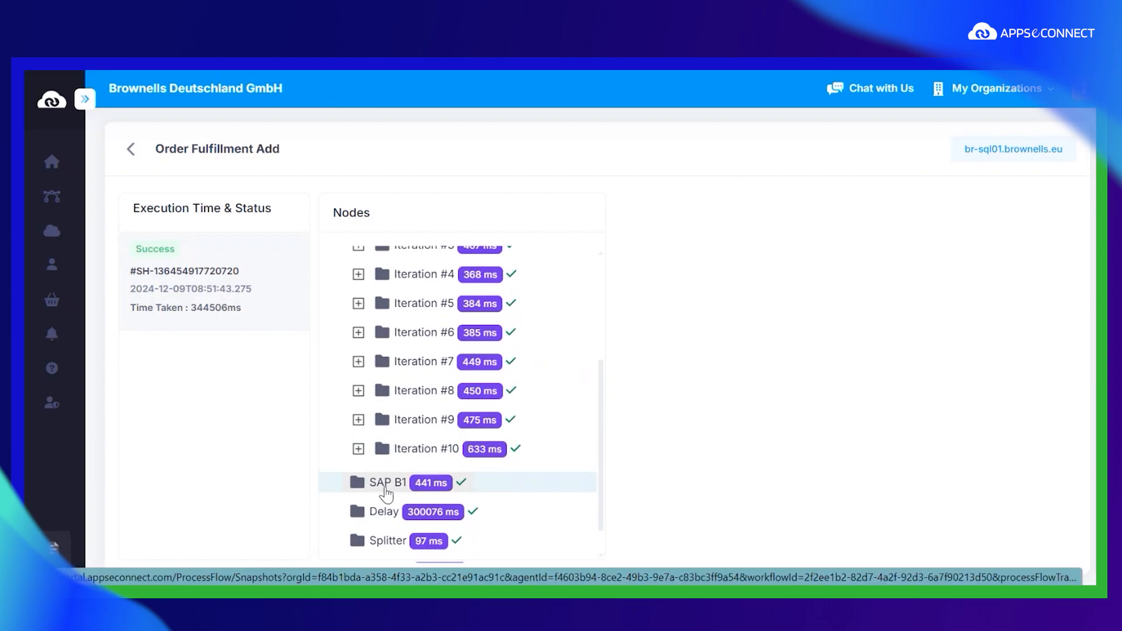
scroll(383, 491, down, 1)
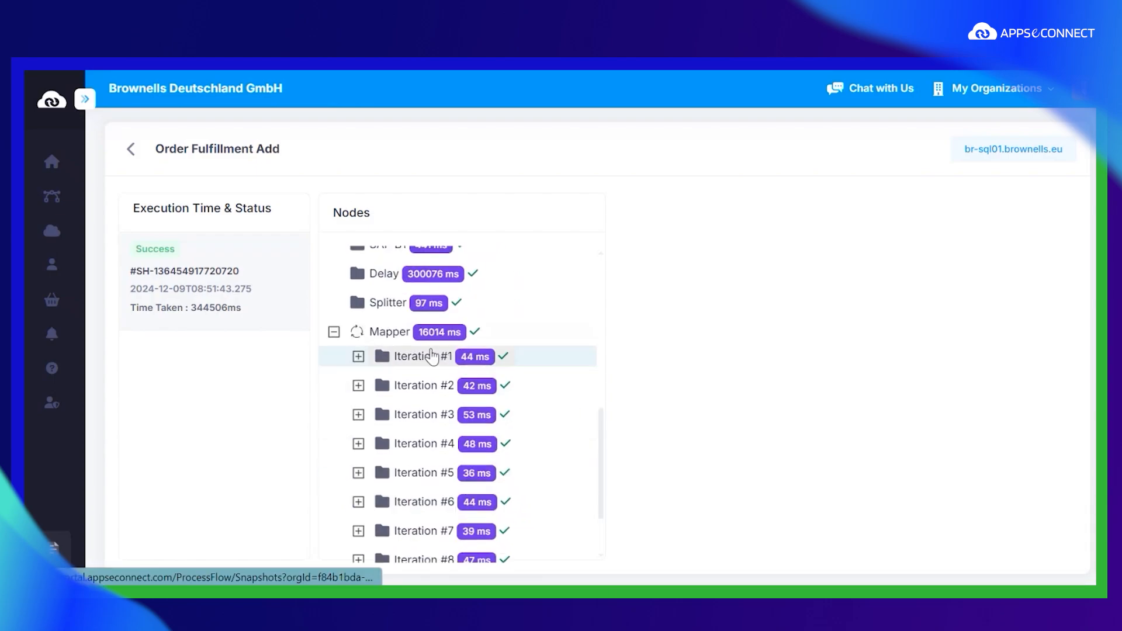
- Examine the data log and transaction file of Iteration #1 under the first Mapper node
click(431, 356)
scroll(468, 386, up, 1)
click(401, 291)
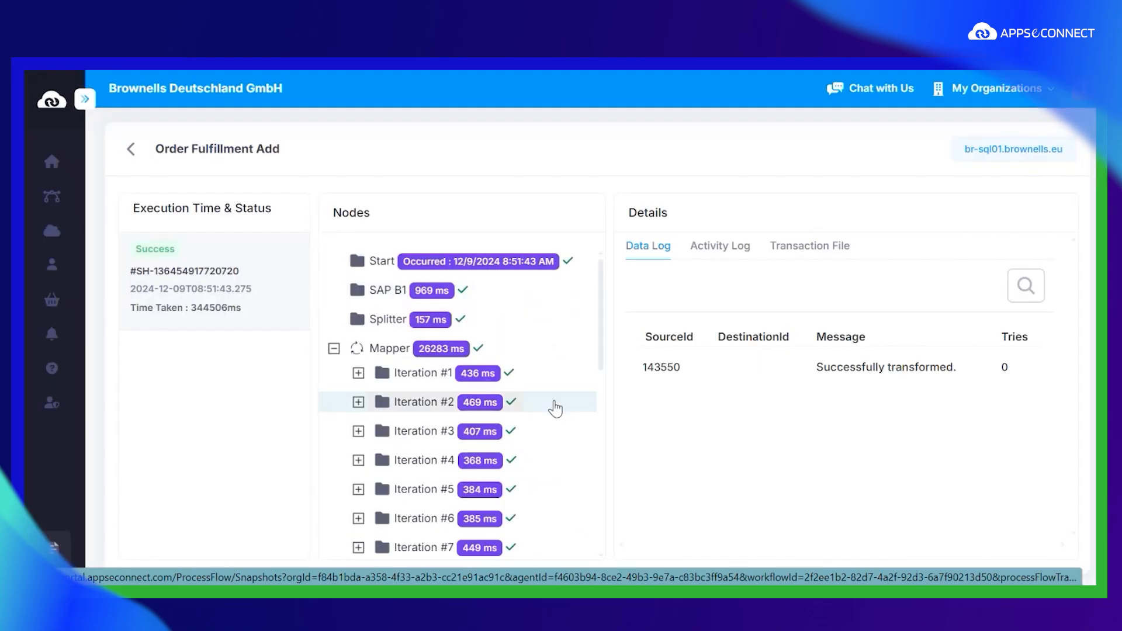
click(425, 381)
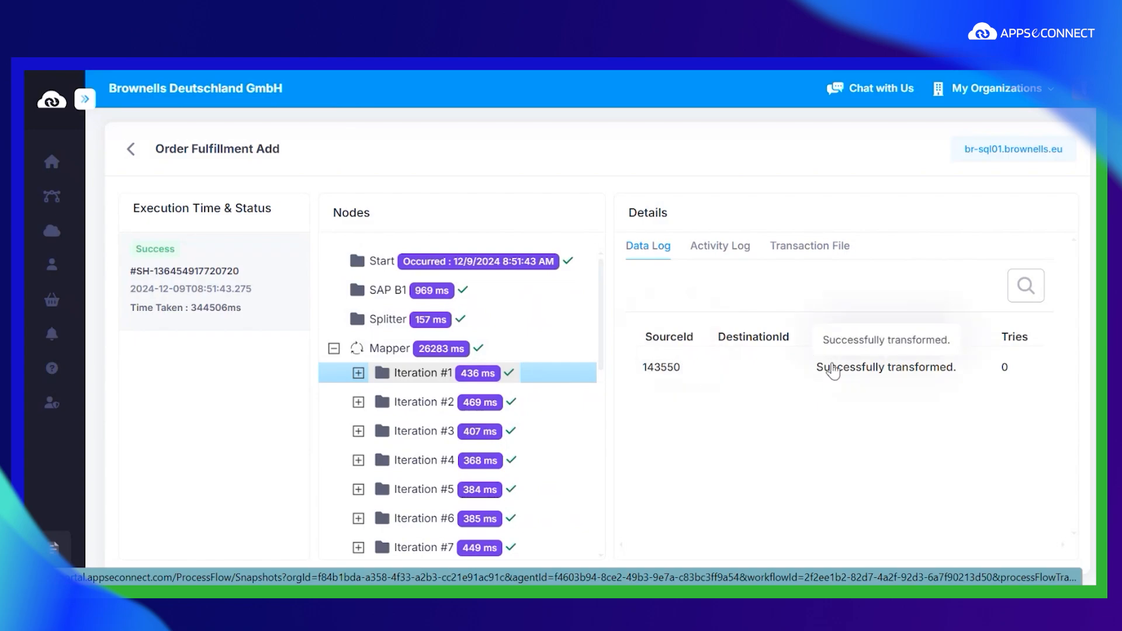
click(810, 258)
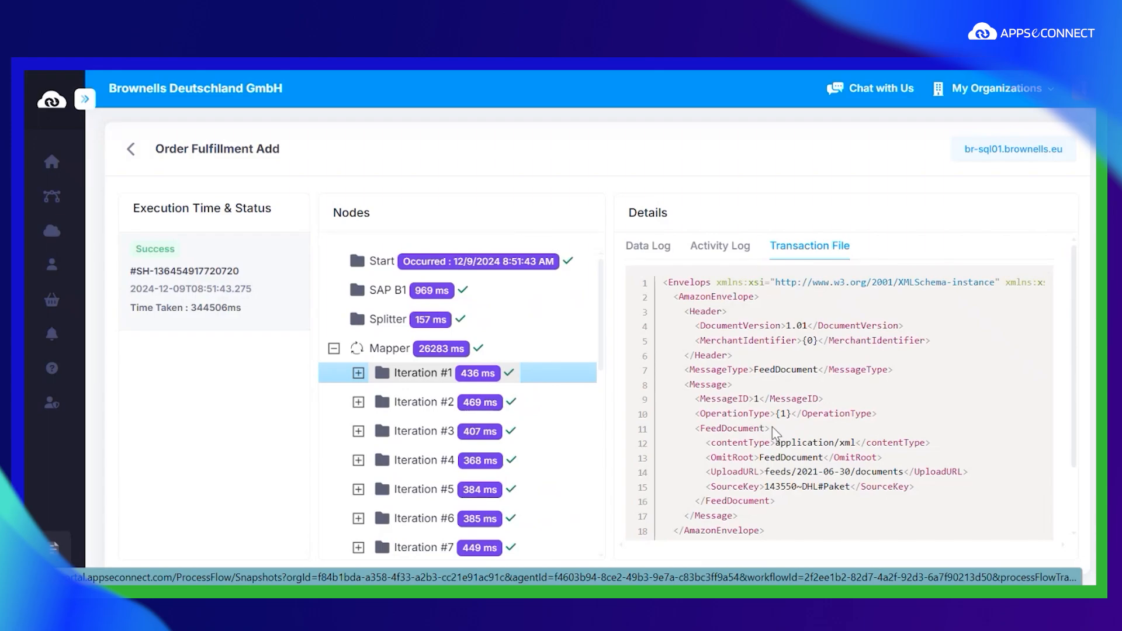
scroll(772, 432, down, 2)
- Show the transaction file of the SAP B1 node that precedes the Delay node
scroll(515, 462, down, 3)
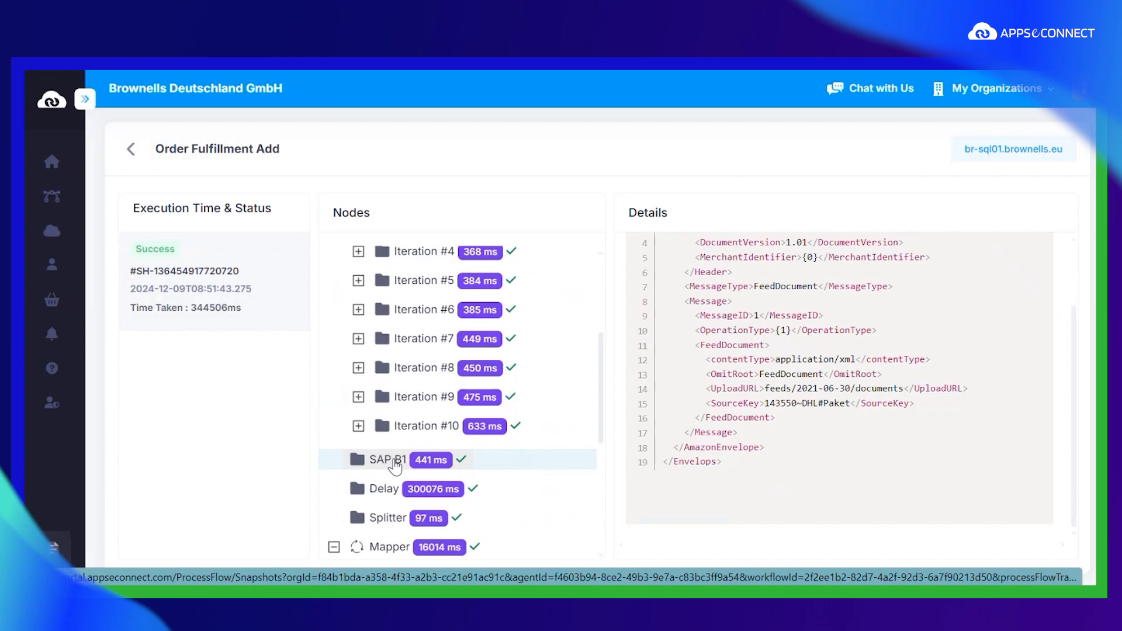
click(395, 466)
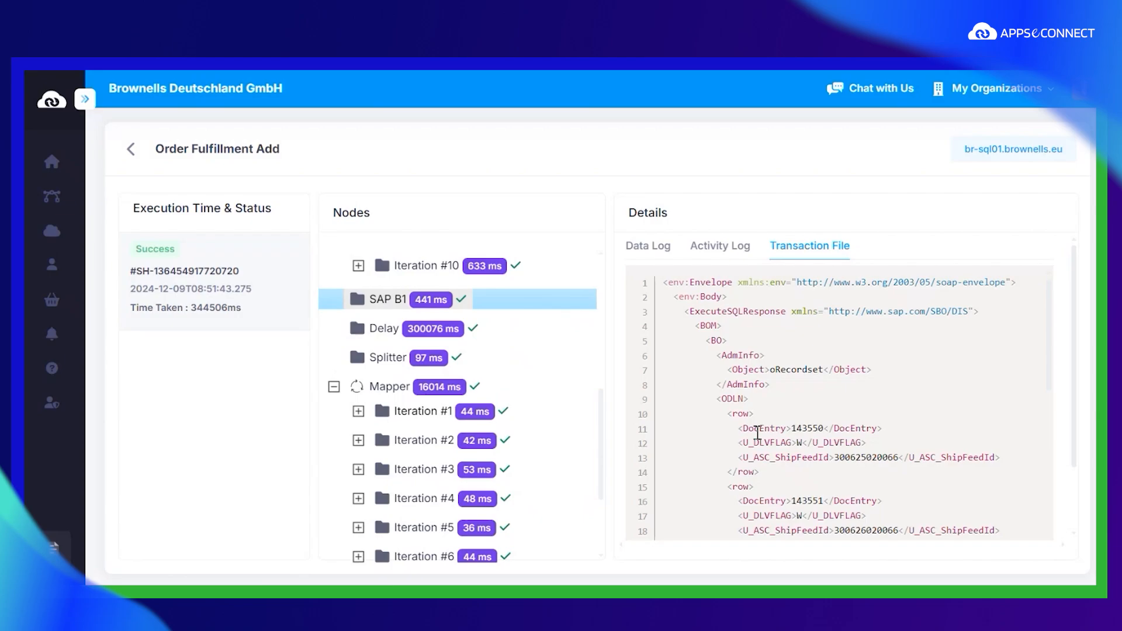
- Examine the iterations under the second Mapper node and close the Order Fulfillment Add sync info
scroll(503, 468, down, 3)
scroll(505, 485, up, 2)
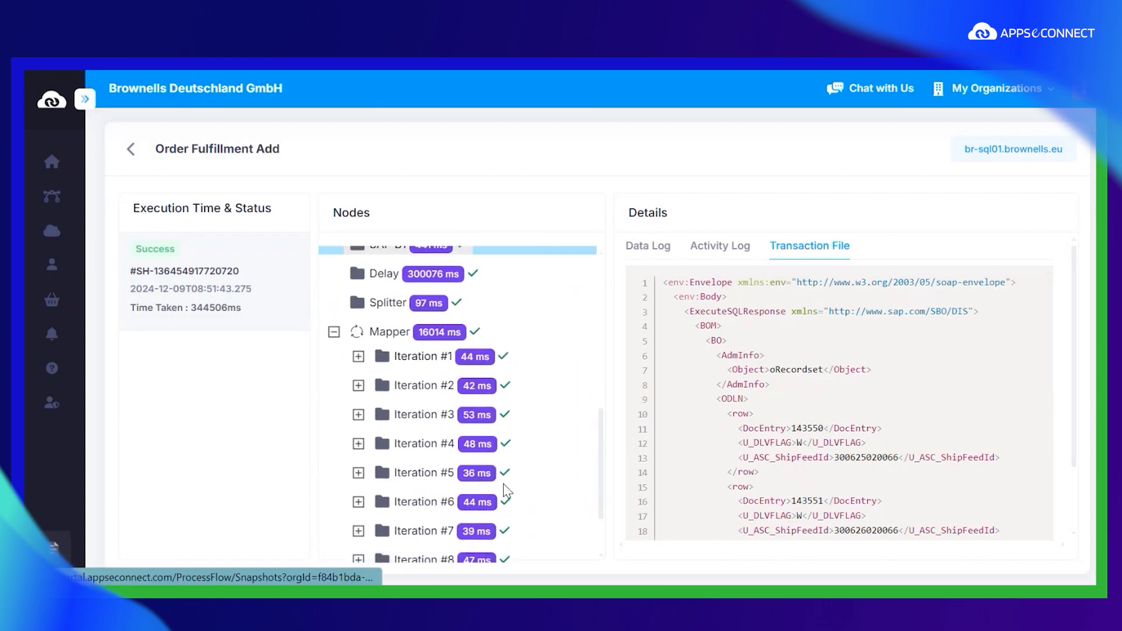
scroll(503, 497, down, 2)
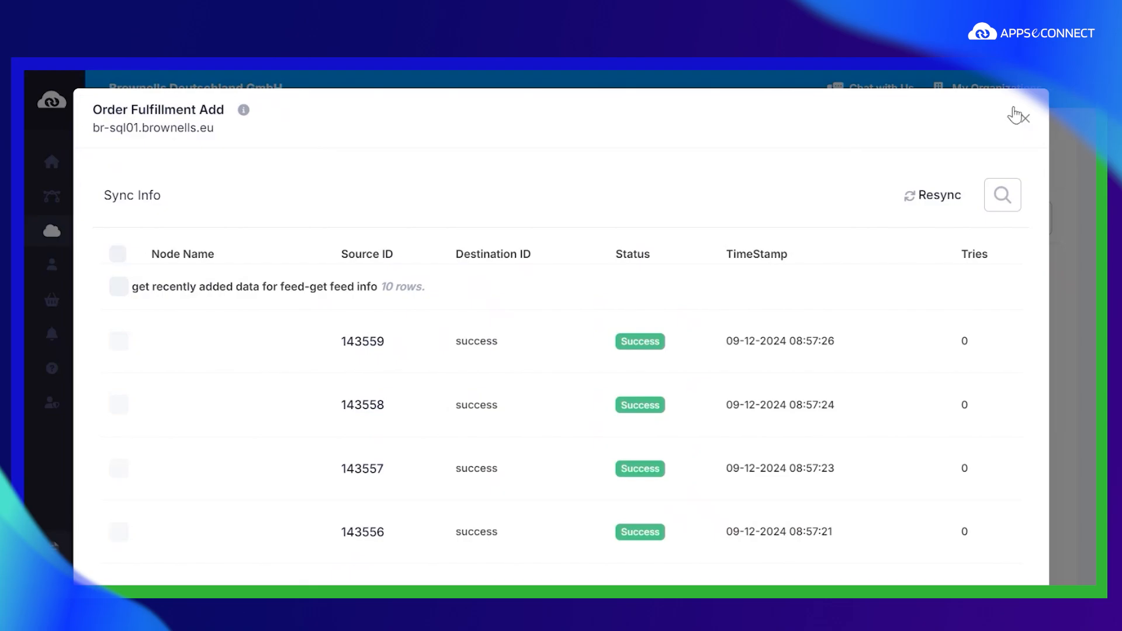
click(1026, 119)
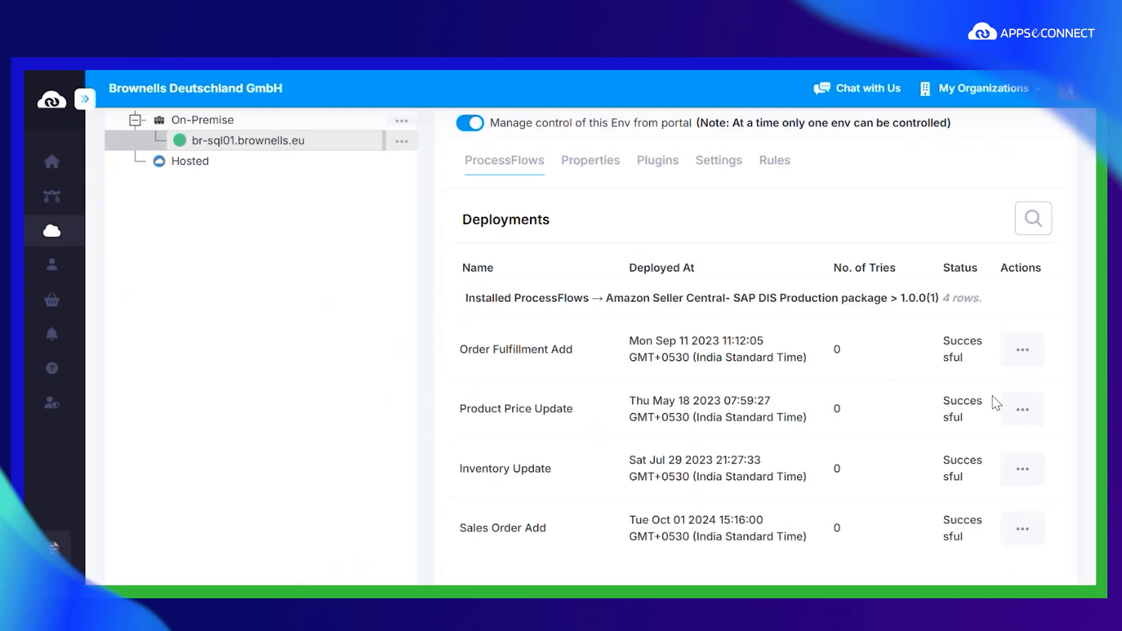
- Open the Product Price Update flow for editing and view the first and last Mapper nodes in the branch without the Delay node
click(1017, 419)
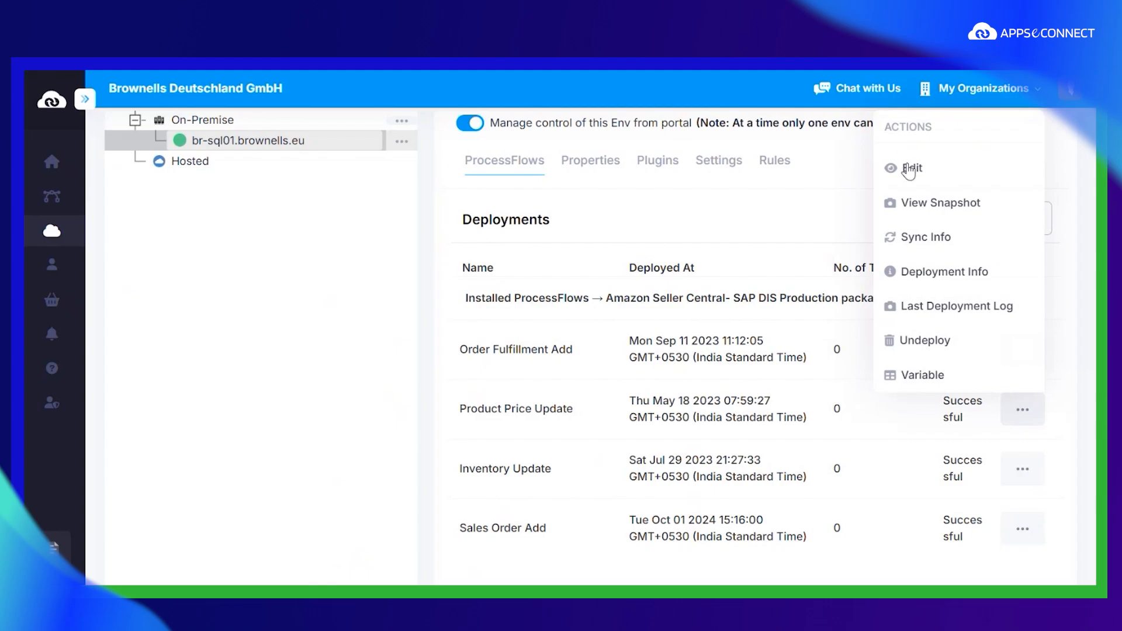
click(909, 169)
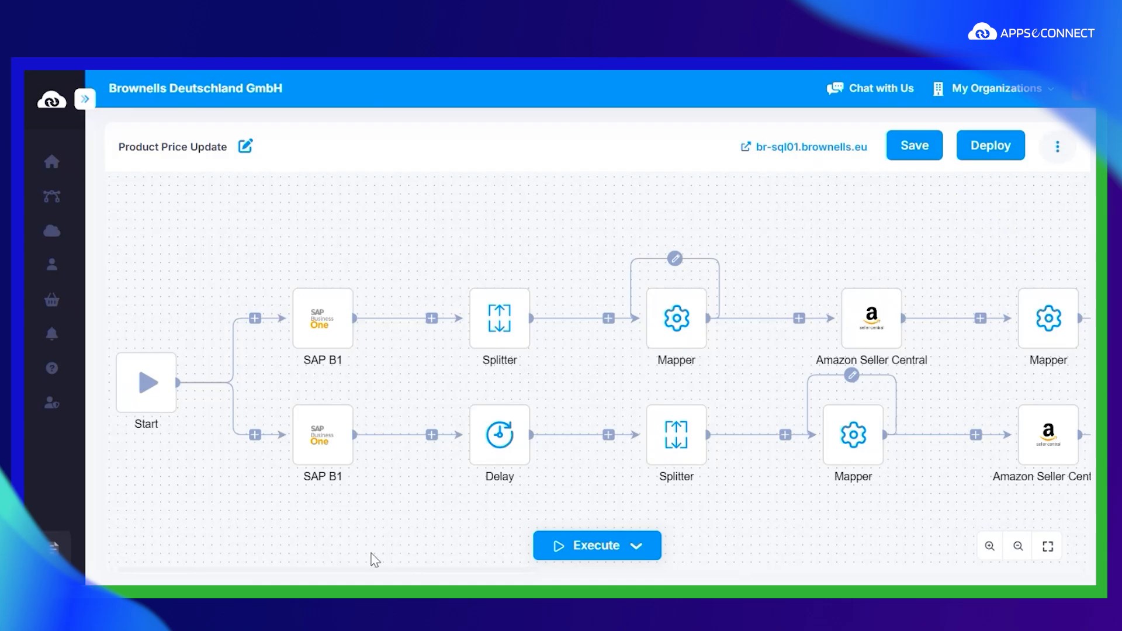
drag(375, 570, 456, 564)
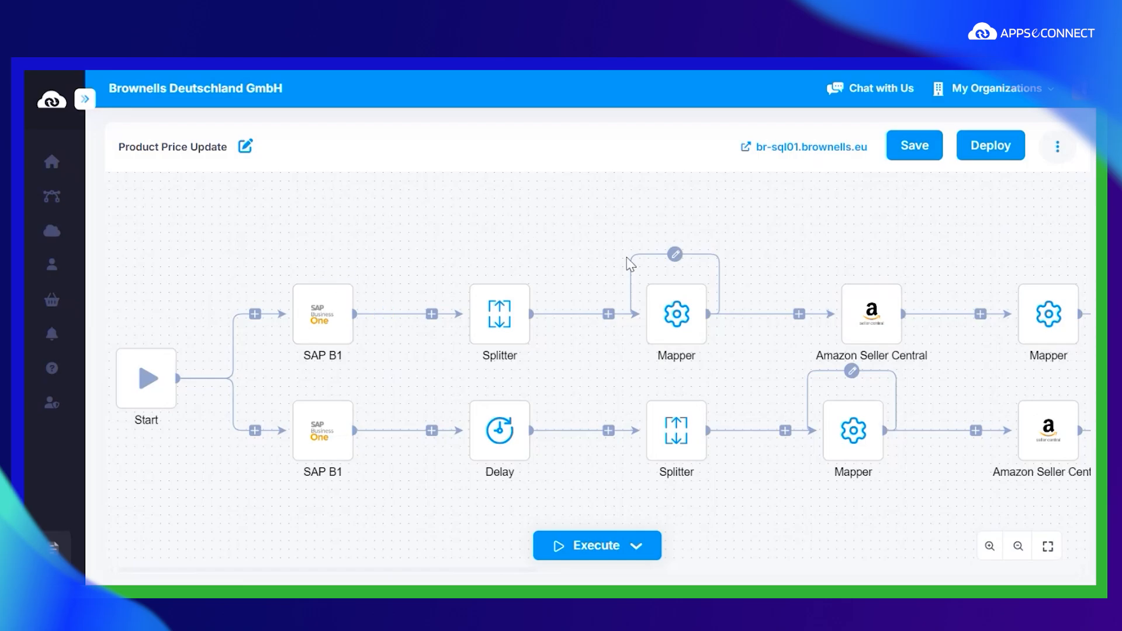
click(676, 286)
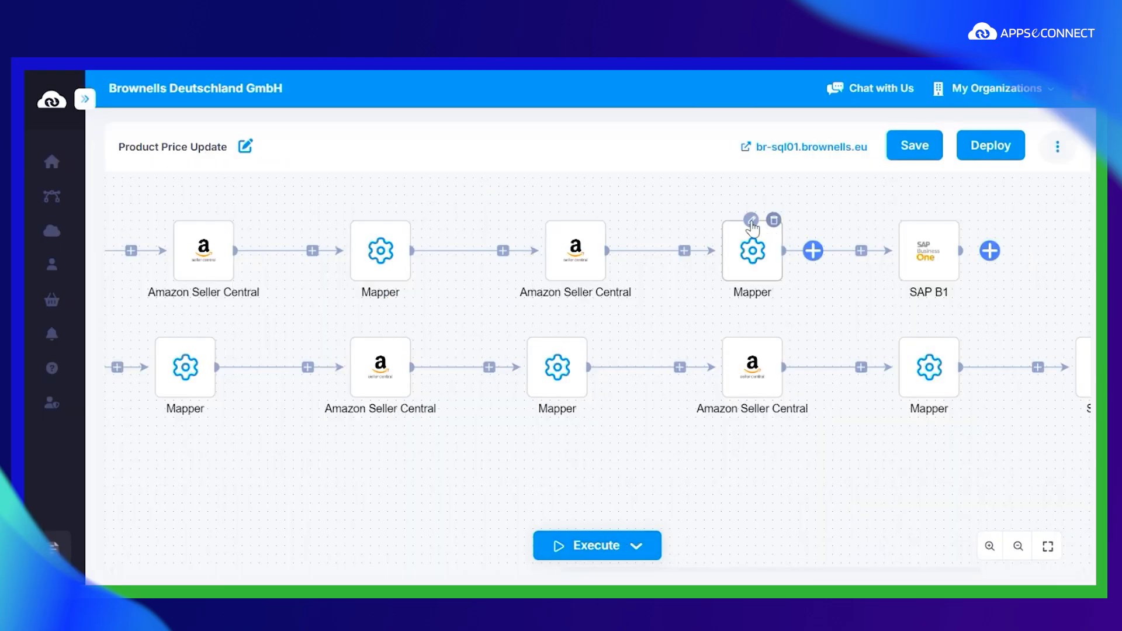
click(752, 220)
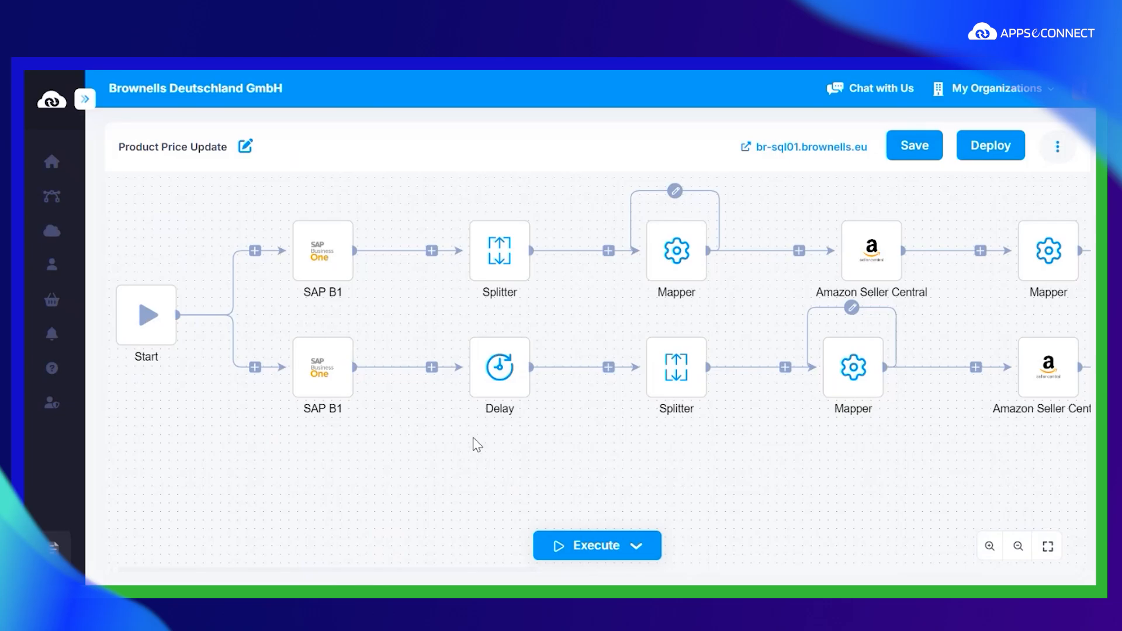
- View the first and last Mapper nodes in the Product Price Update flow's Delay branch and return to the deployments list
click(853, 339)
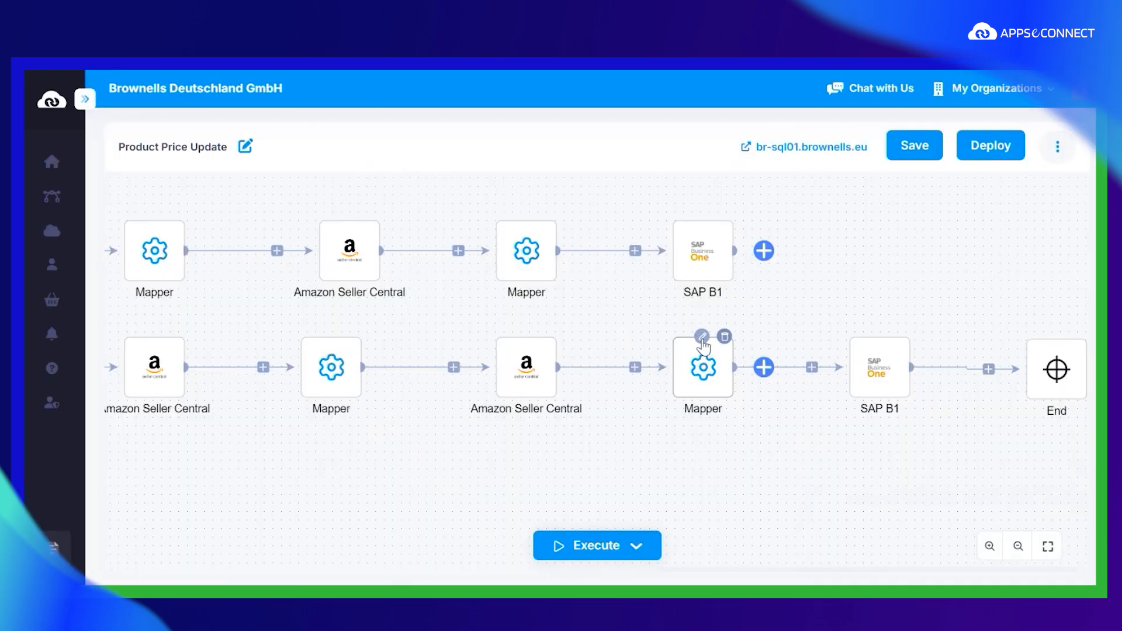
click(701, 339)
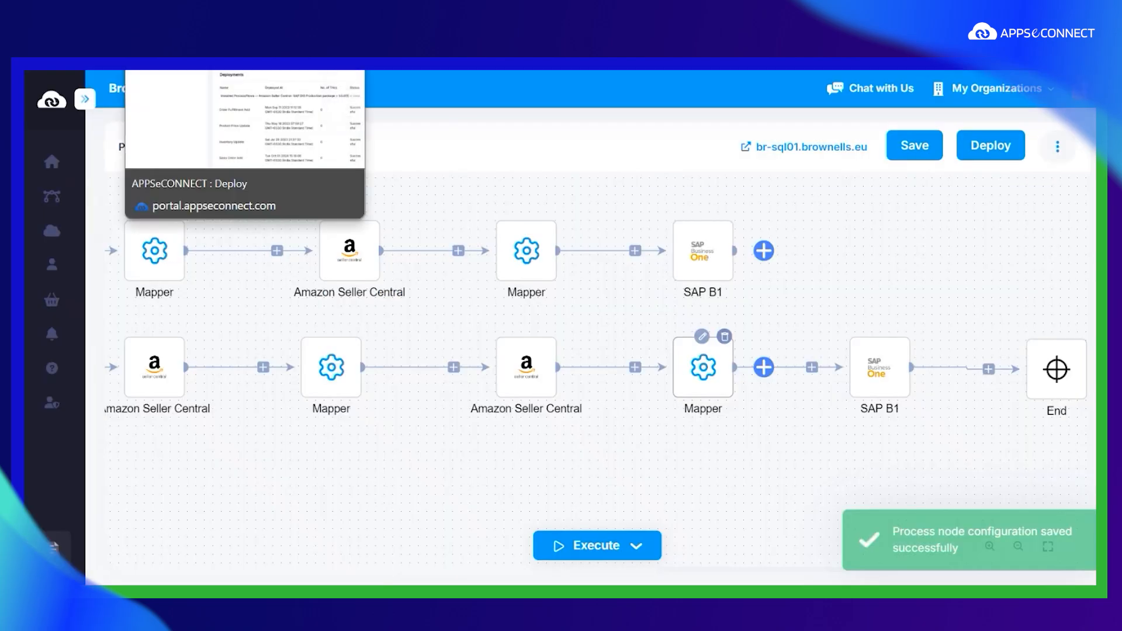
click(245, 71)
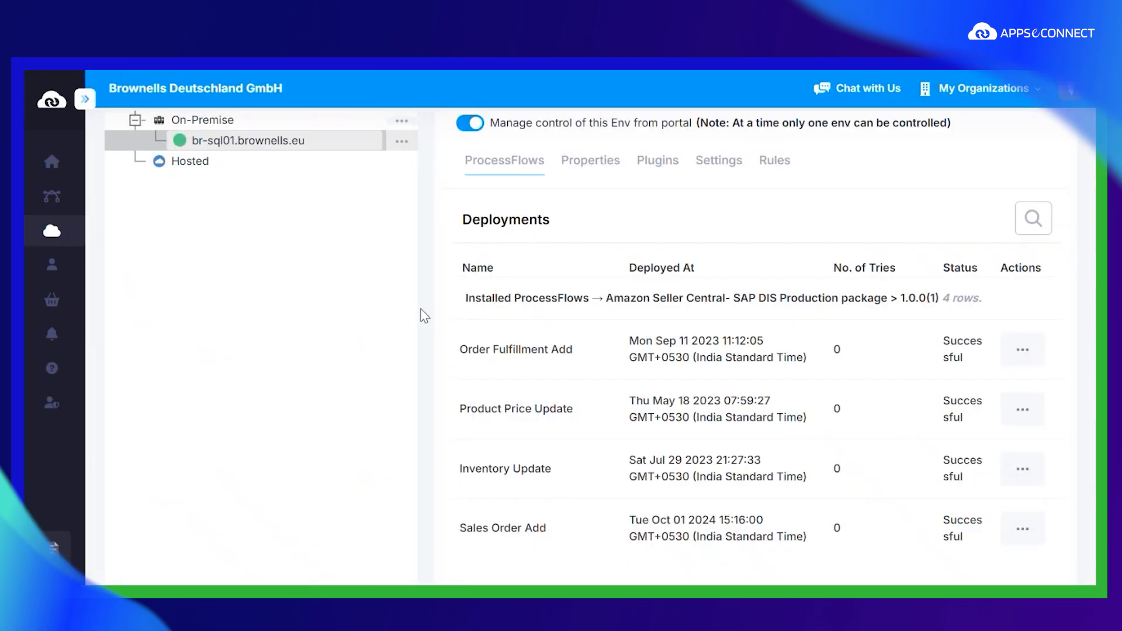
- Check the sync info and execution snapshots of the Product Price Update flow, returning to the deployments list
click(1024, 409)
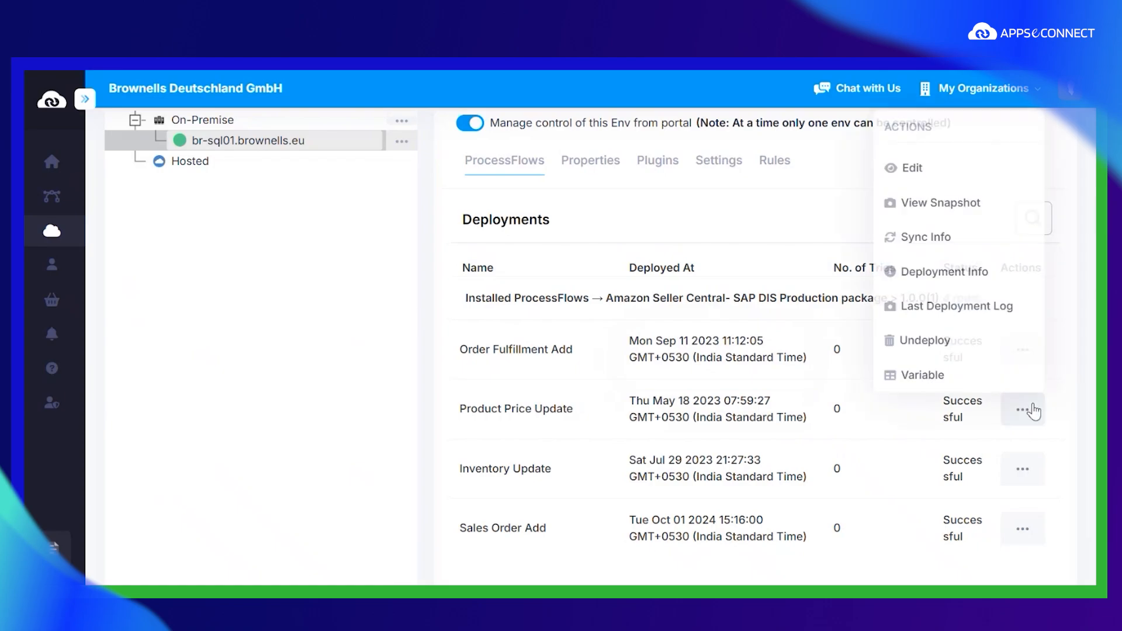
click(938, 239)
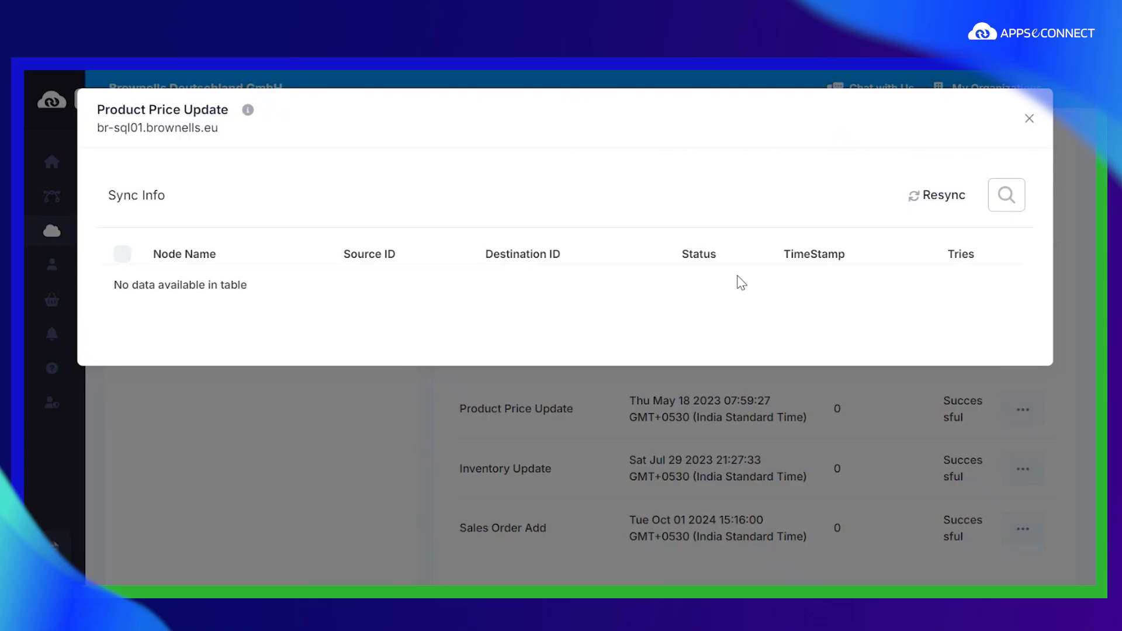
click(1028, 118)
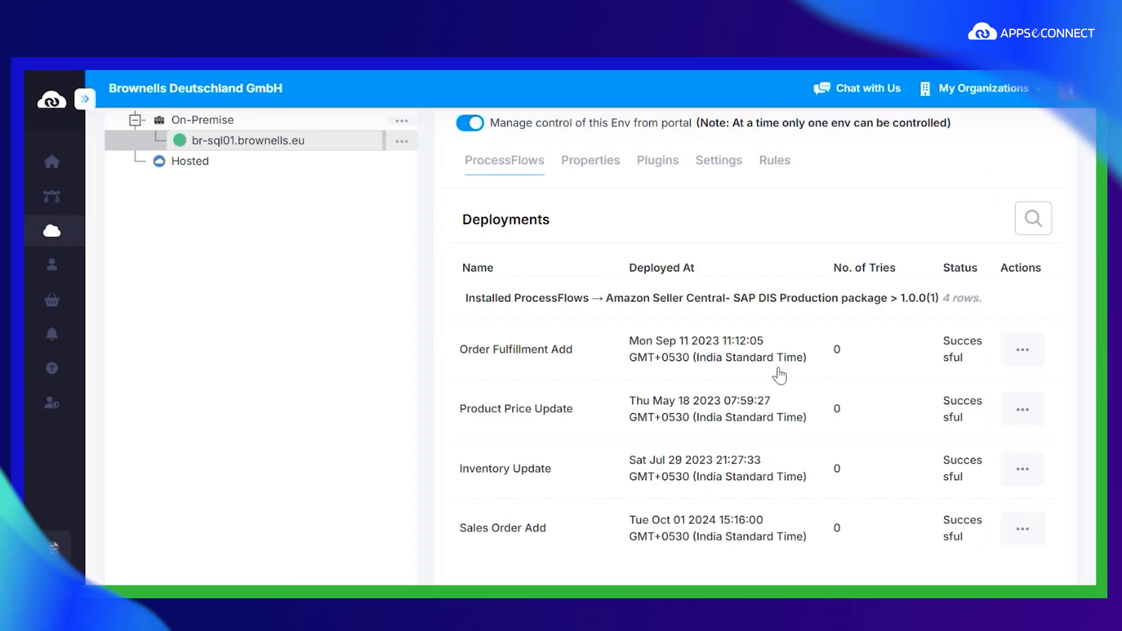
click(1022, 411)
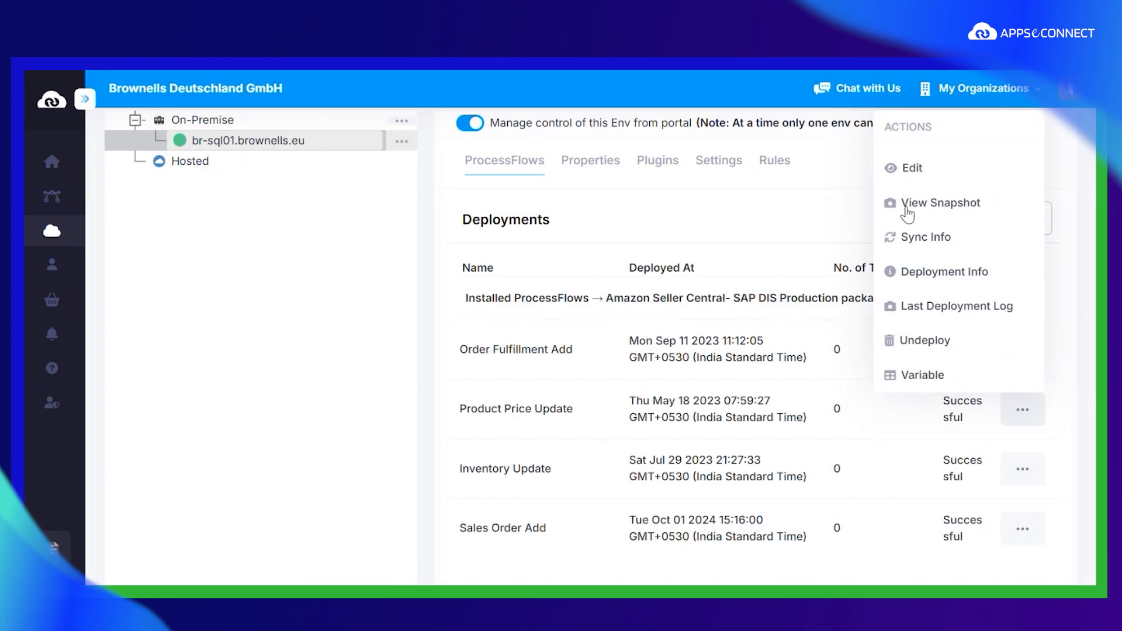
click(922, 209)
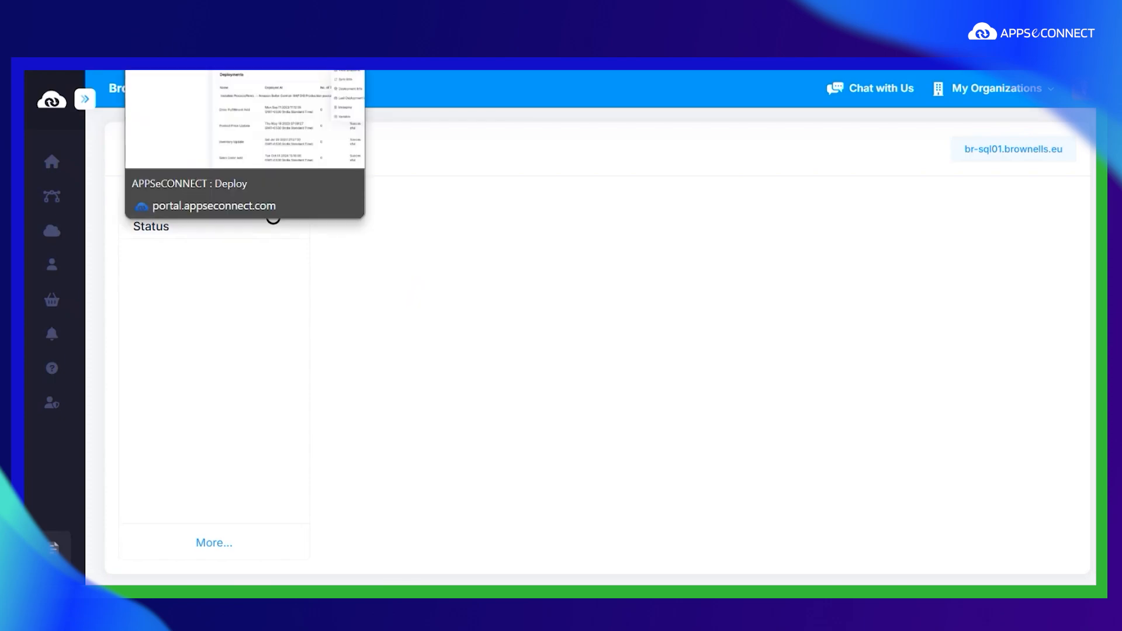
click(187, 64)
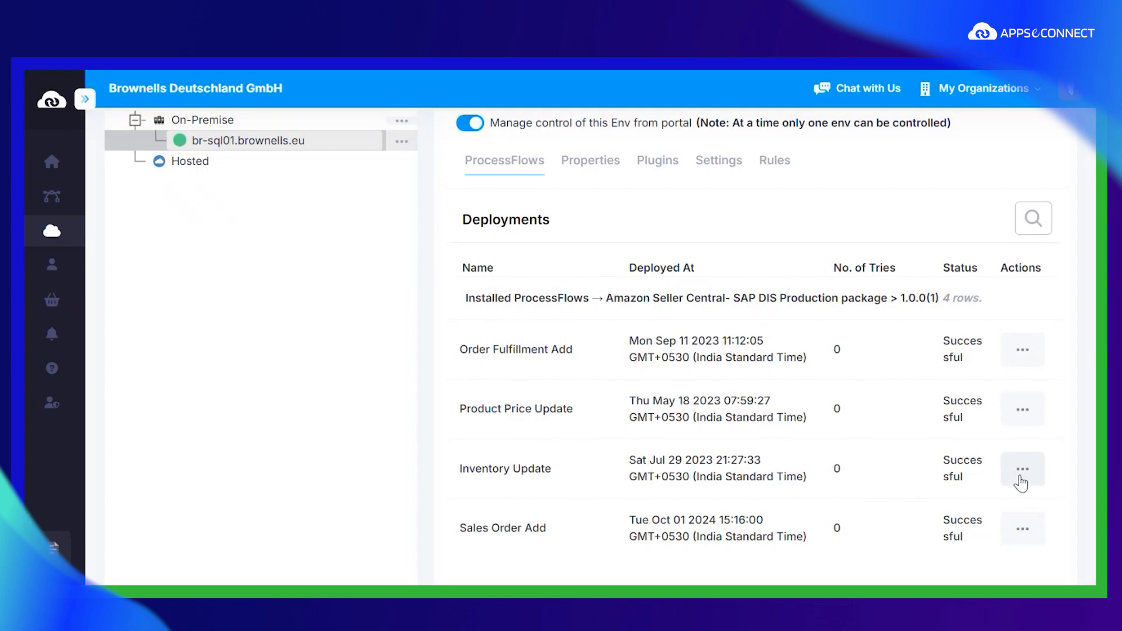
- Show the deployment info of the Order Fulfillment Add flow
click(1023, 361)
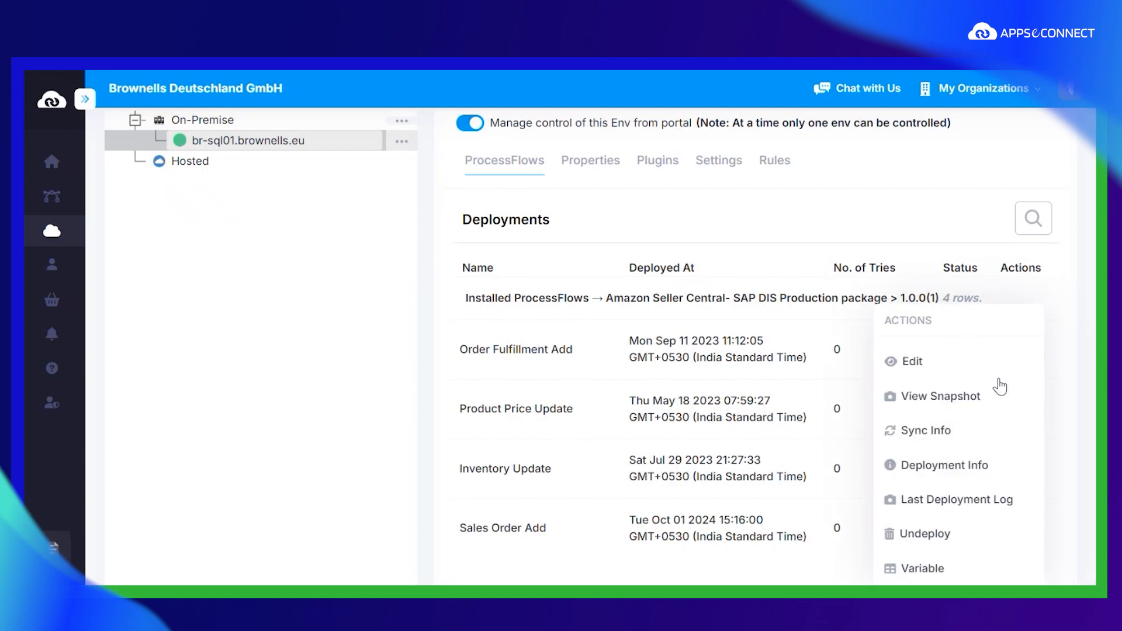
click(941, 467)
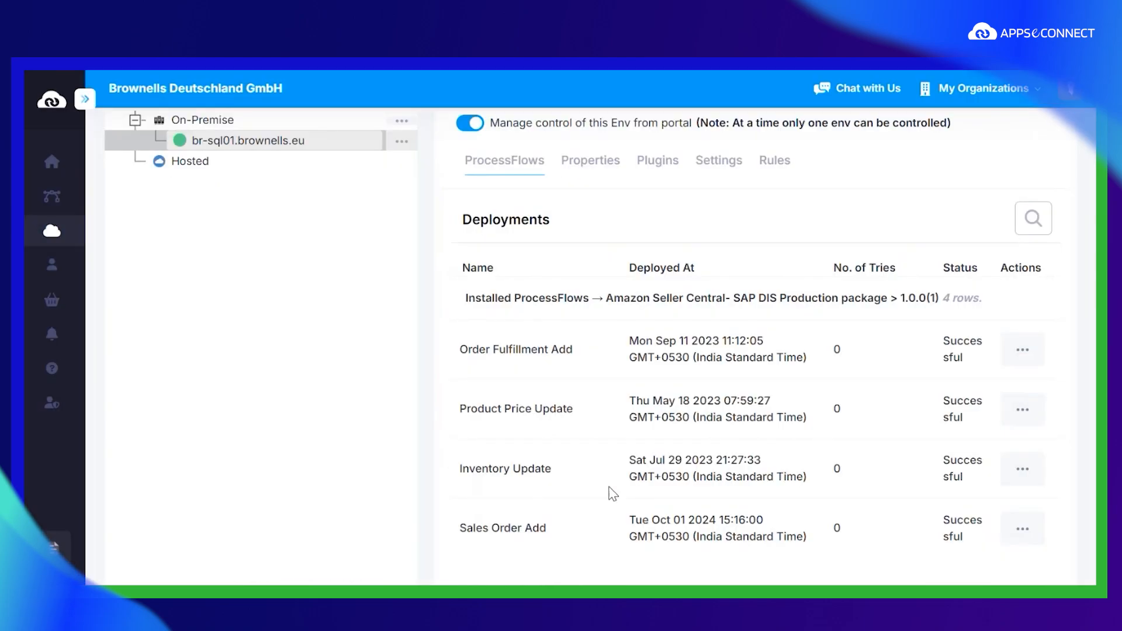
- Open the Inventory Update flow for editing and view the first, second and last Mapper nodes in the branch without the Delay node
click(1022, 468)
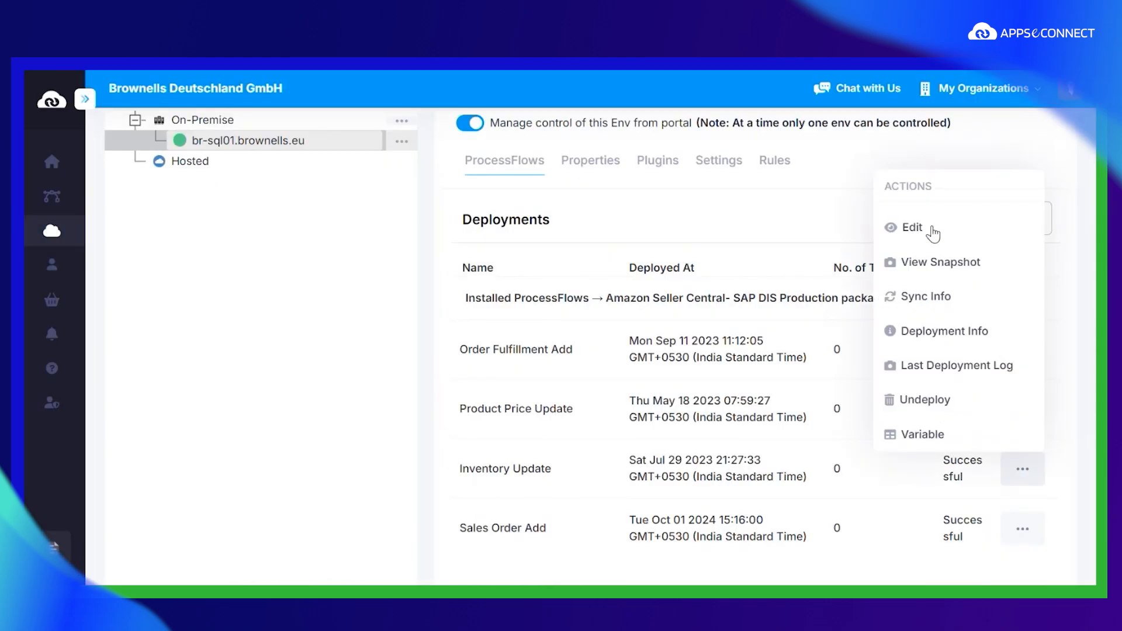
click(934, 230)
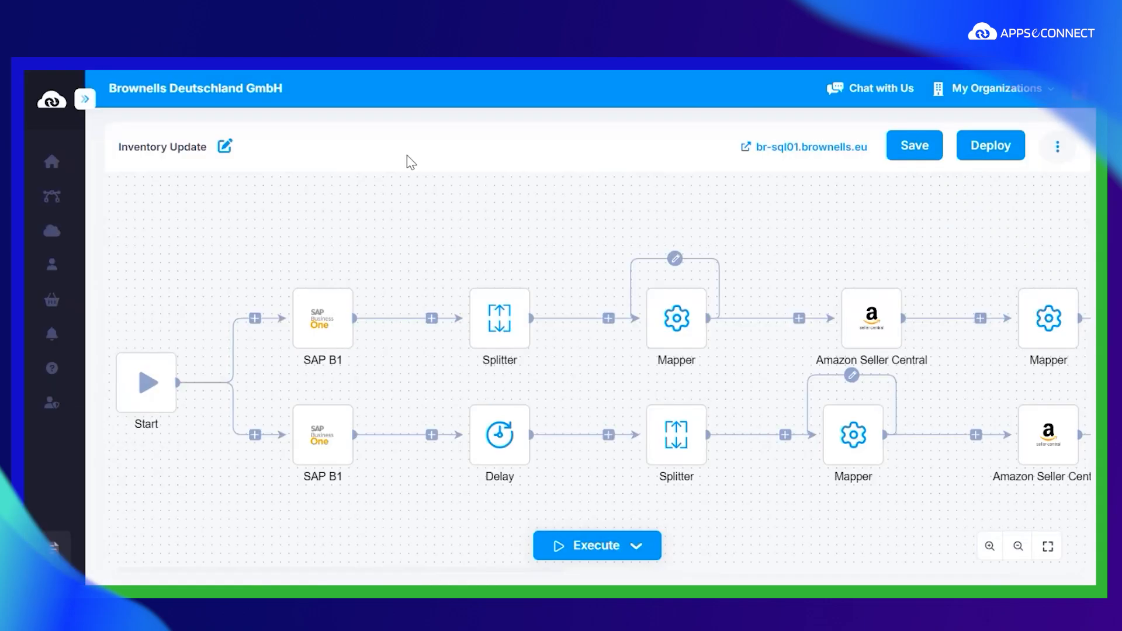
mouse_move(675, 301)
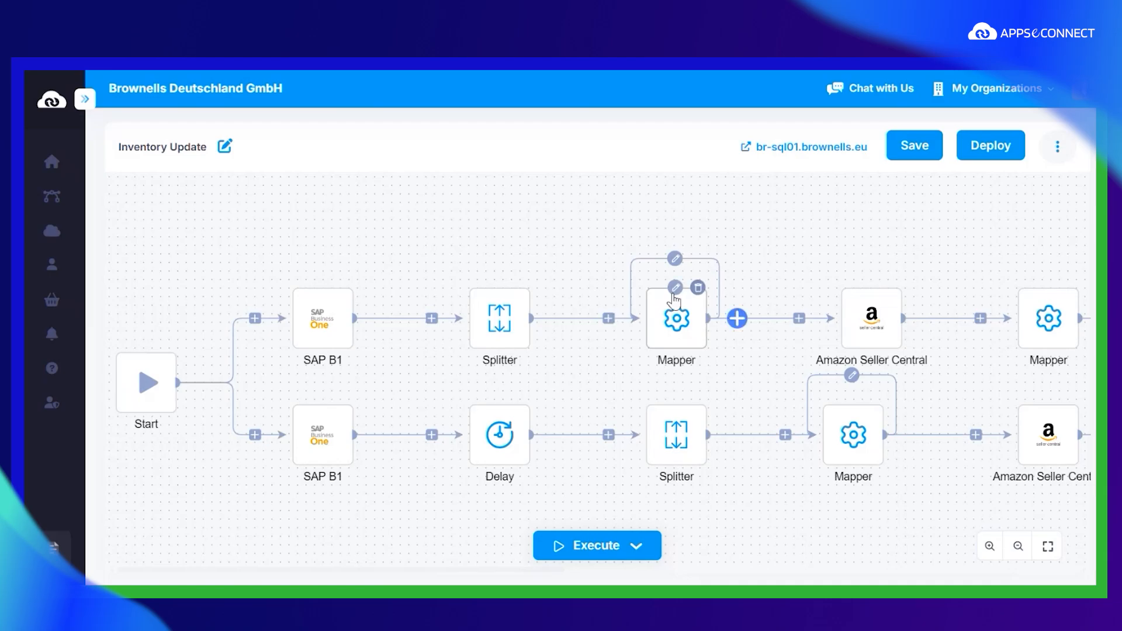
click(675, 288)
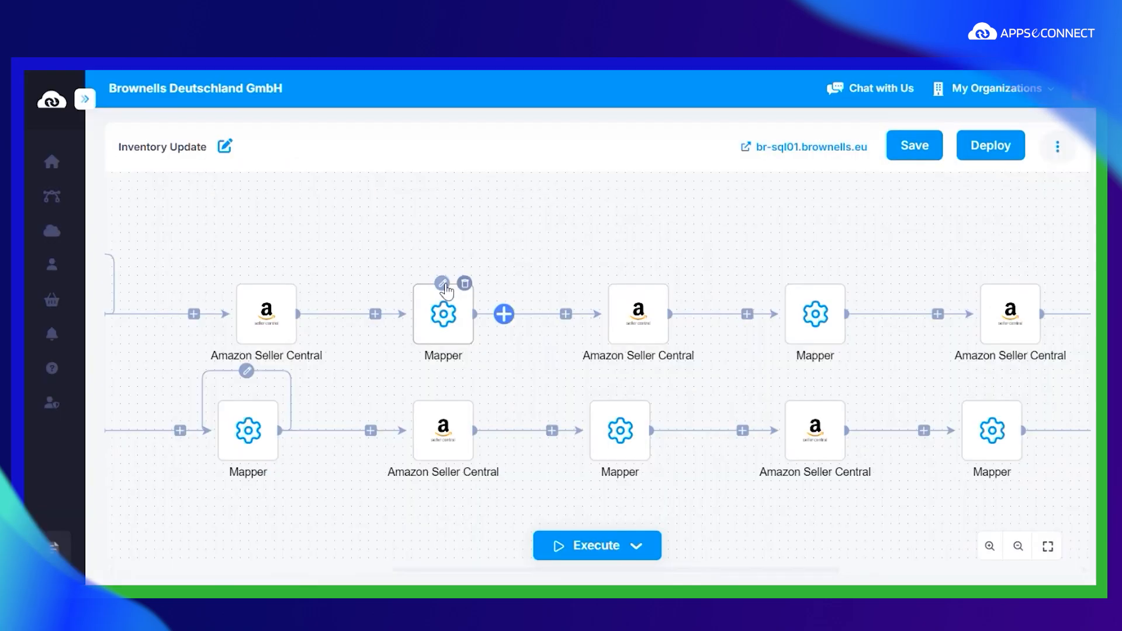
click(443, 285)
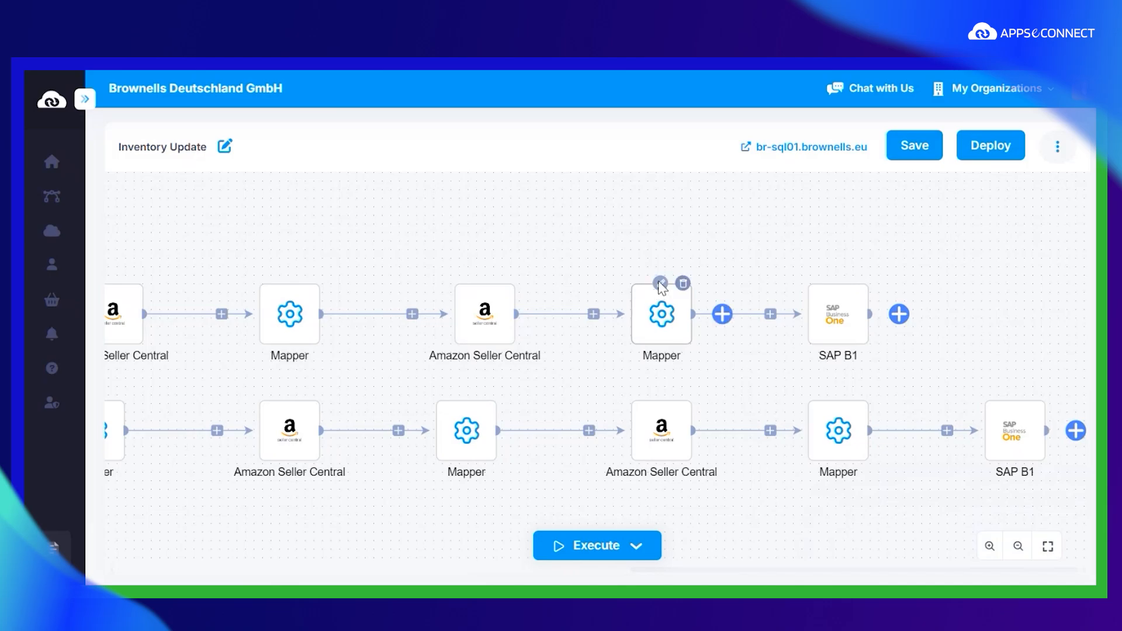
click(661, 286)
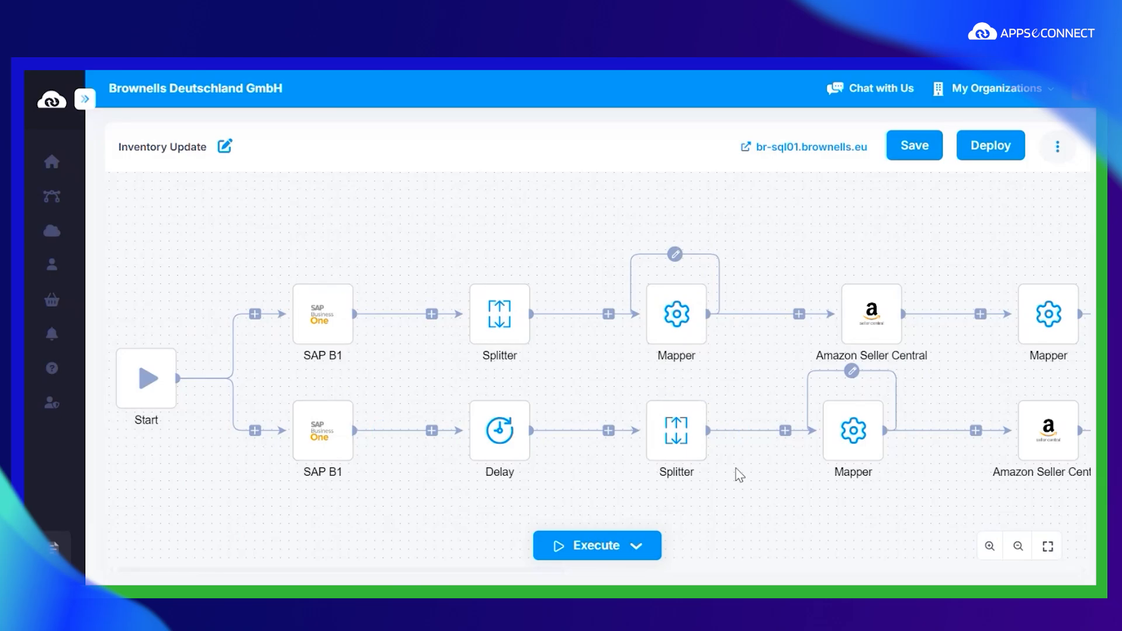
- View the second Mapper node and the Mapper before SAP B1 in the Inventory Update flow's Delay branch
mouse_move(506, 426)
drag(499, 570, 615, 570)
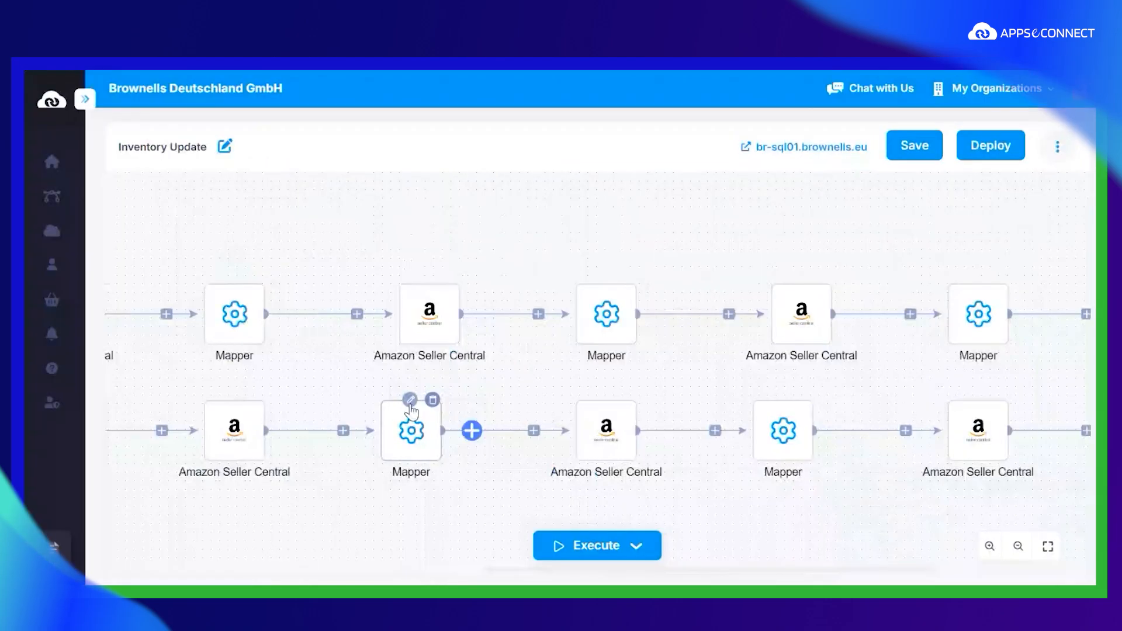
click(411, 402)
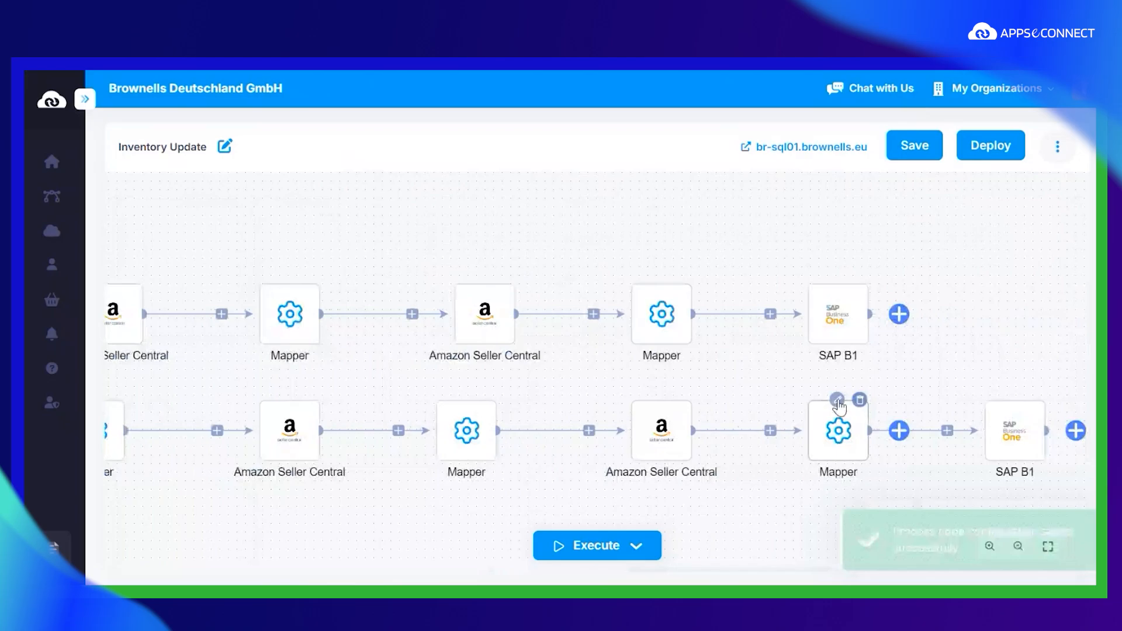
click(838, 401)
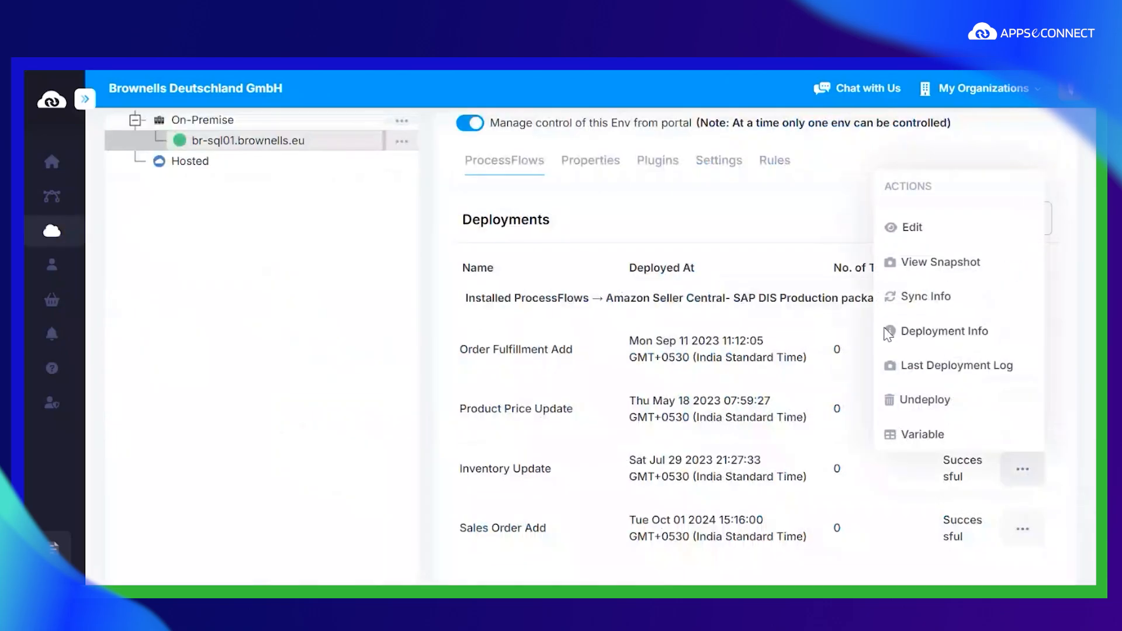
- Show the Inventory Update sync info, open the snapshots for source ID BRD811002 and list the nodes of the first execution
click(921, 299)
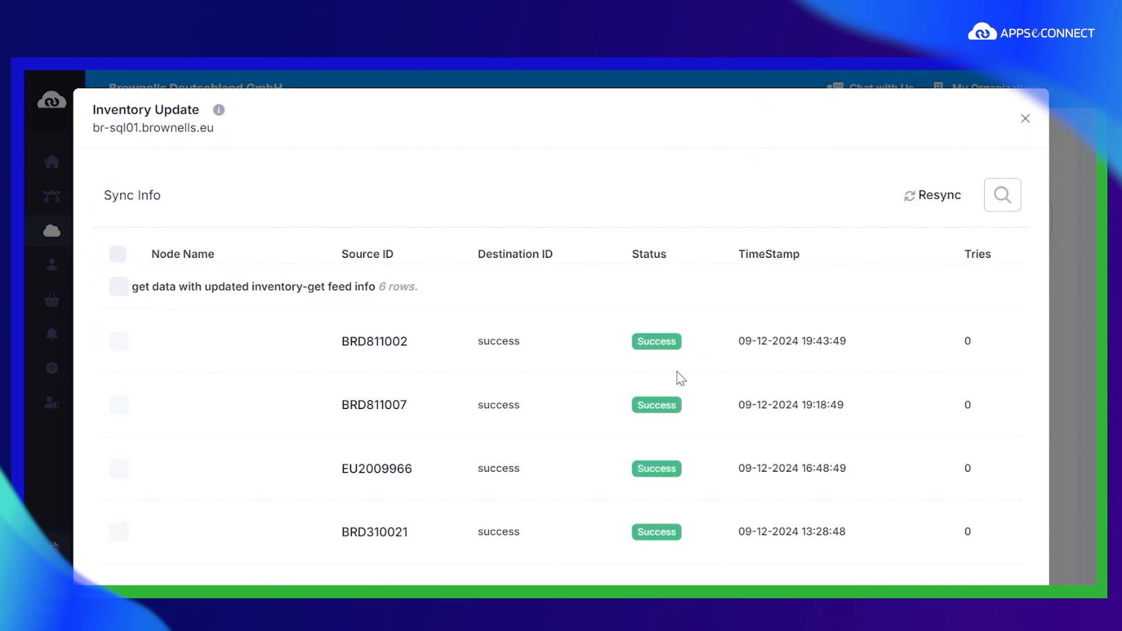
click(382, 342)
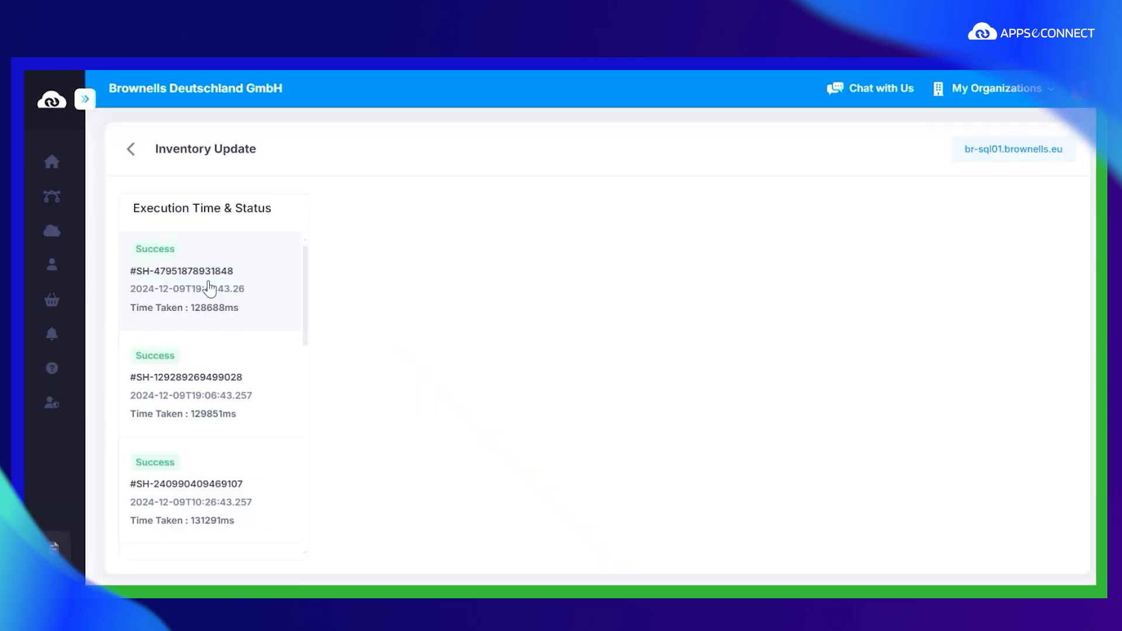
click(208, 283)
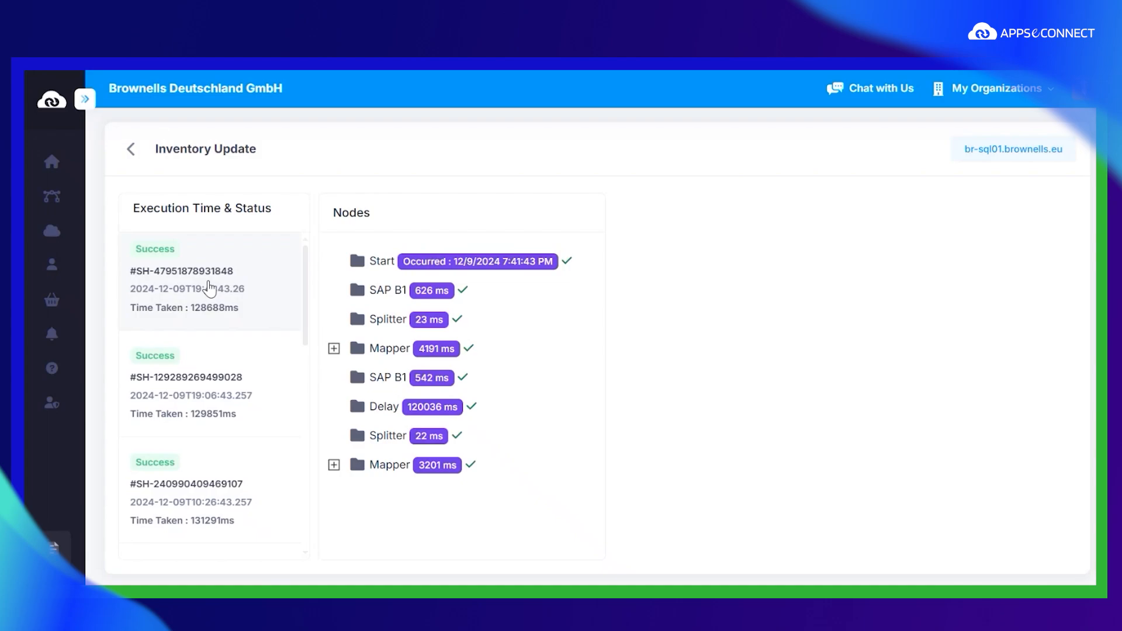
- Examine the data log and transaction file of the first SAP B1 node in the Inventory Update execution
click(385, 301)
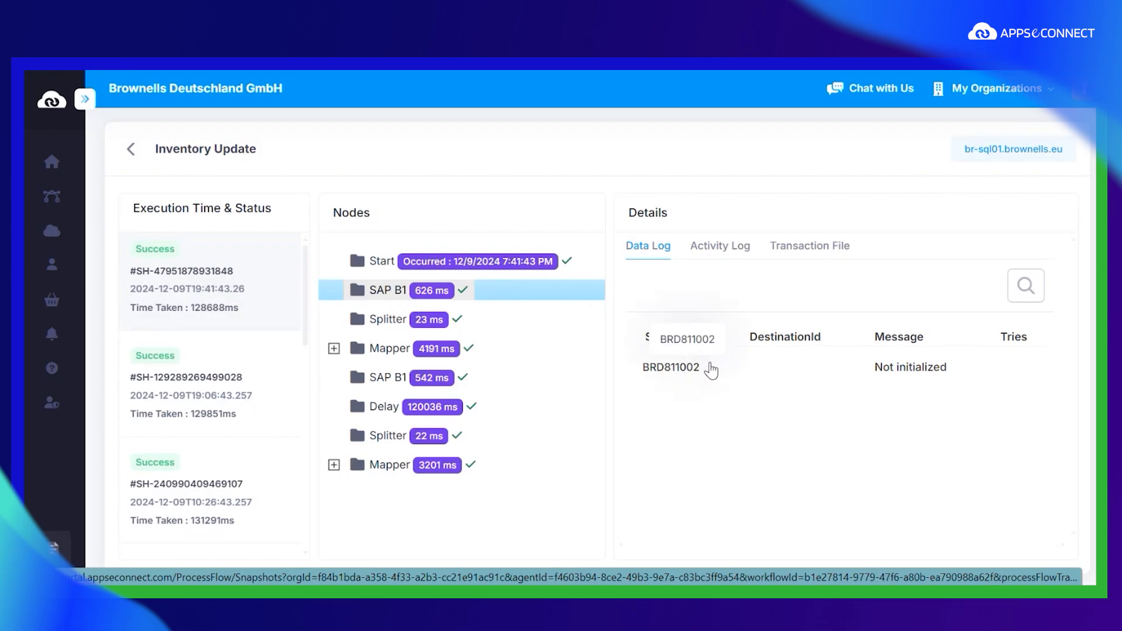
click(818, 257)
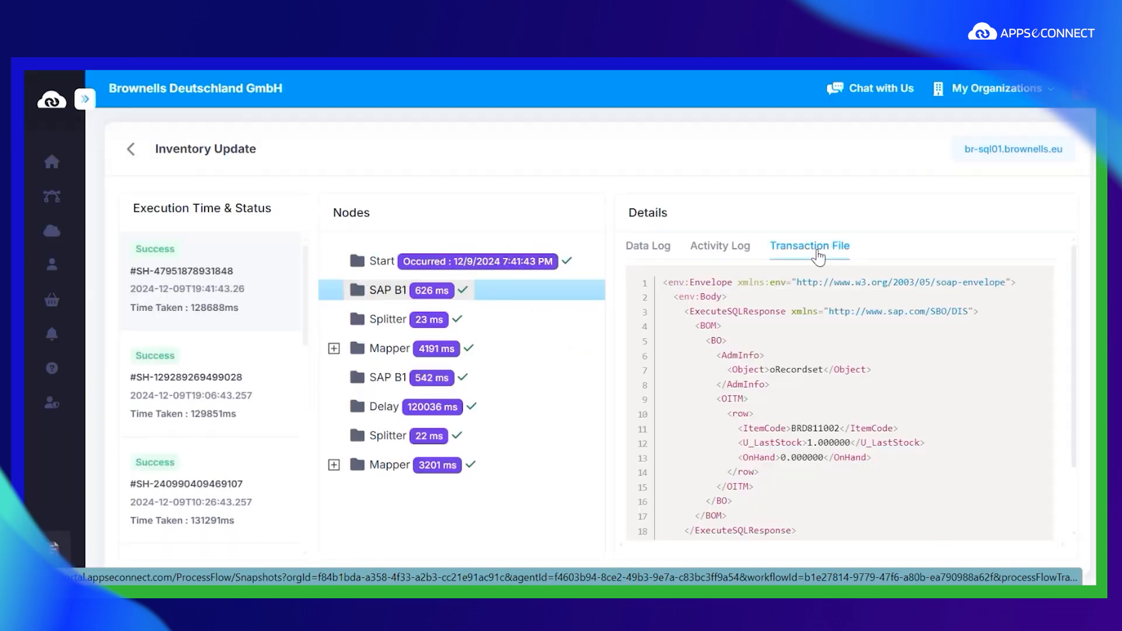
scroll(837, 442, down, 3)
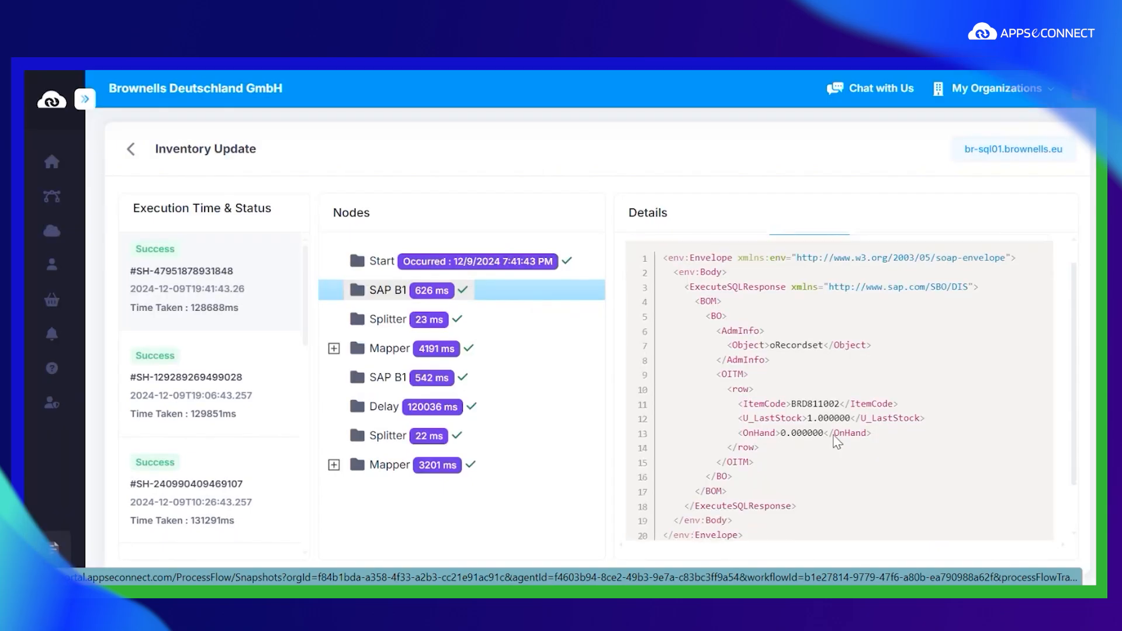
scroll(837, 443, up, 2)
- Expand Iteration #1 of the first Mapper node and examine the data log and transaction file of its first Amazon Seller Central node
click(334, 350)
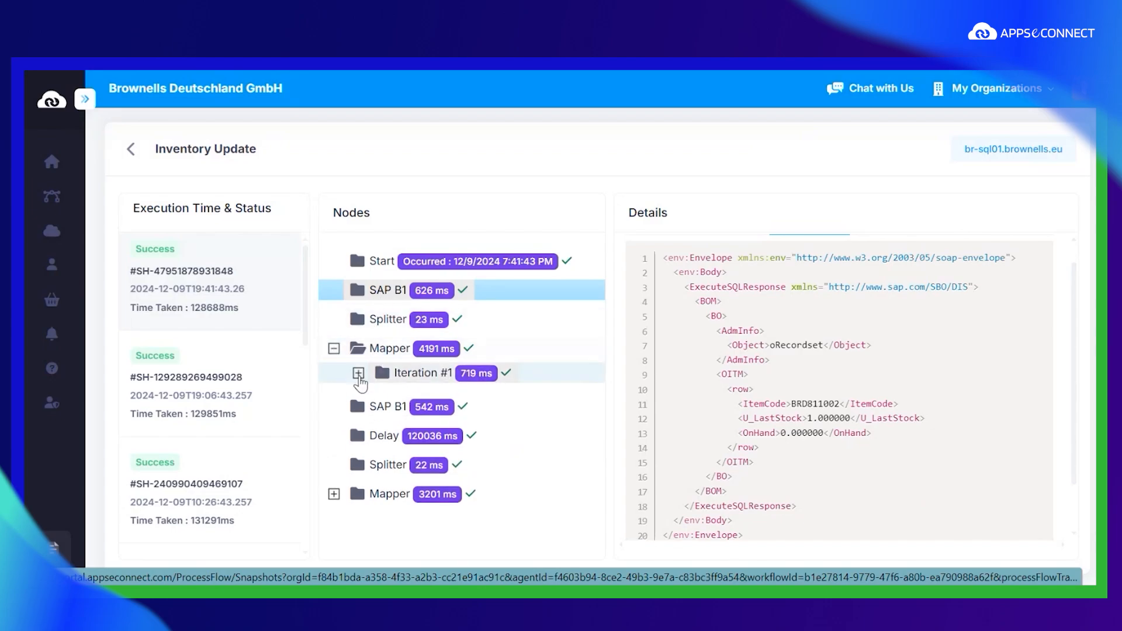
click(358, 375)
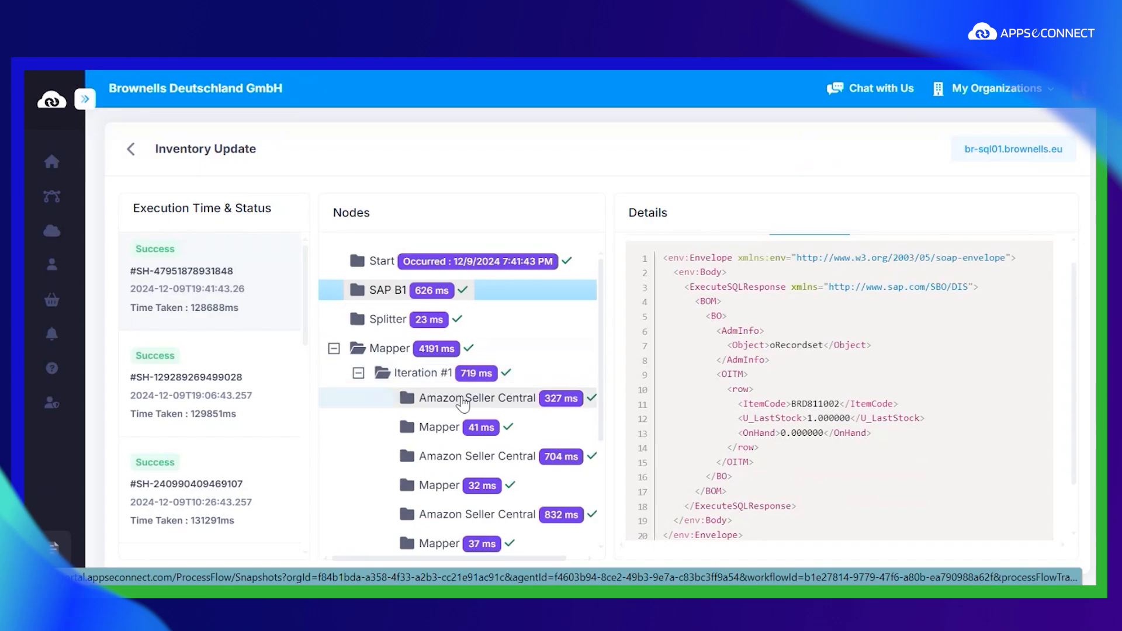
scroll(463, 403, down, 2)
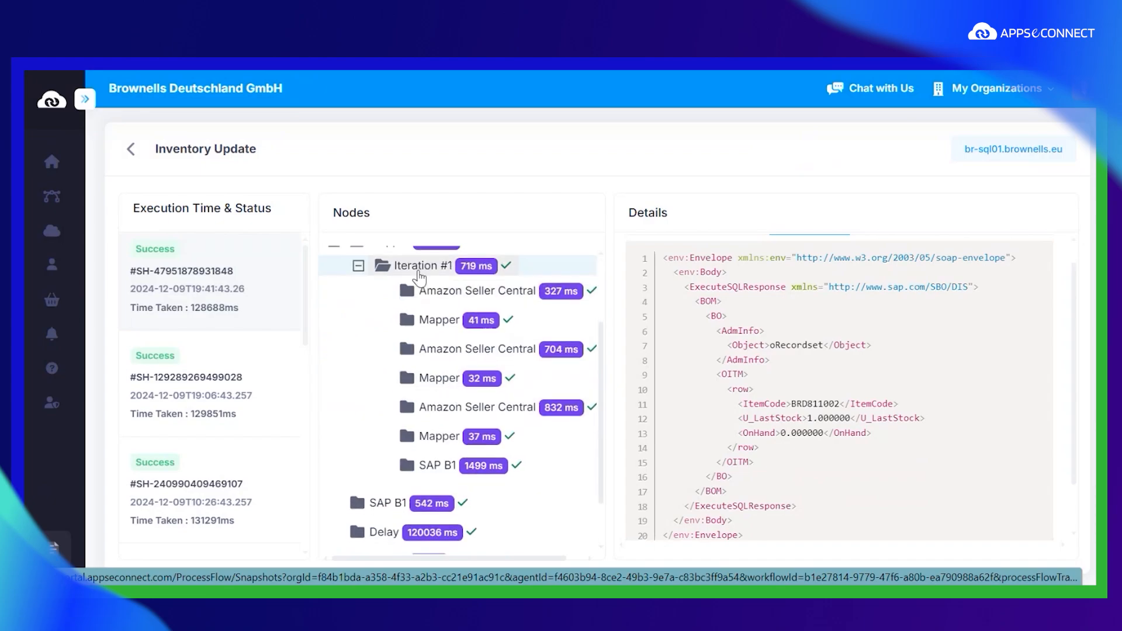
scroll(438, 293, up, 2)
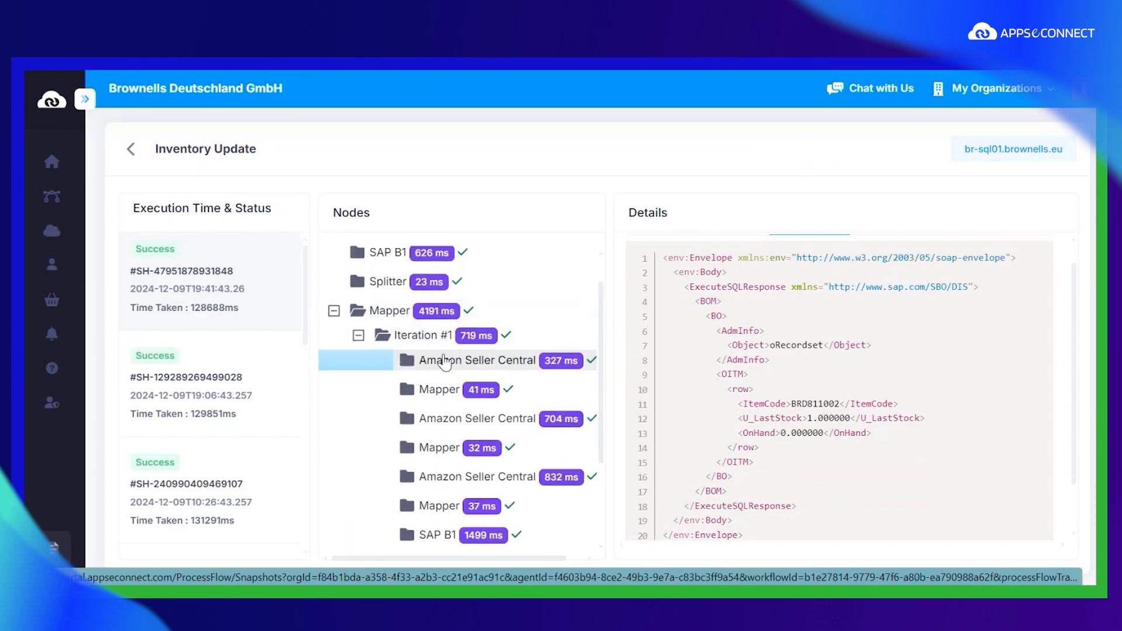
click(444, 361)
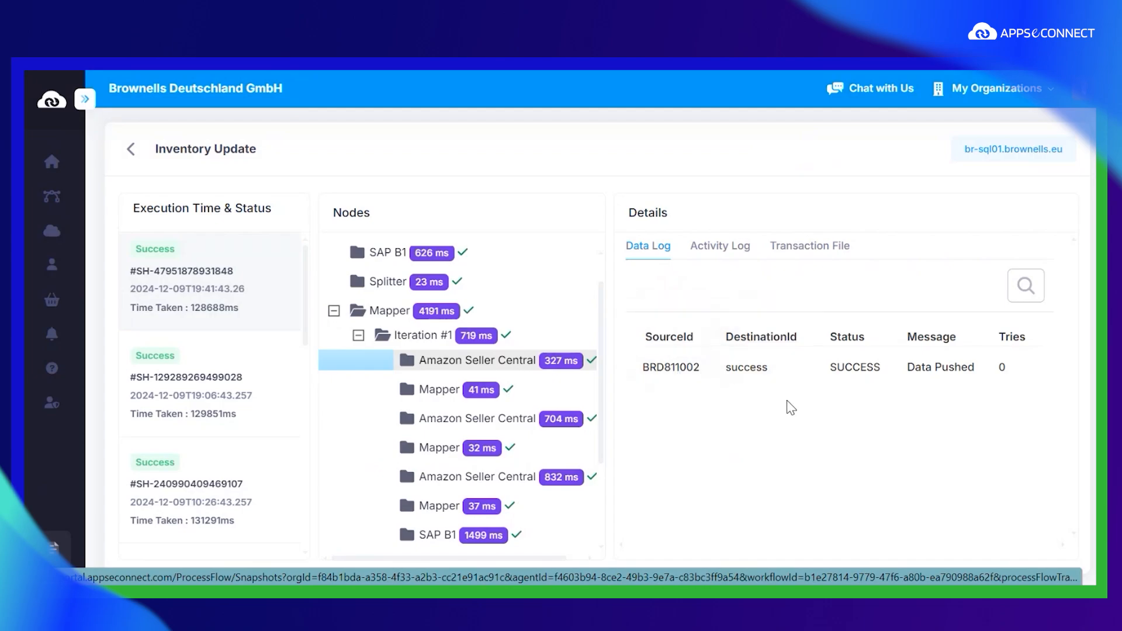
click(807, 250)
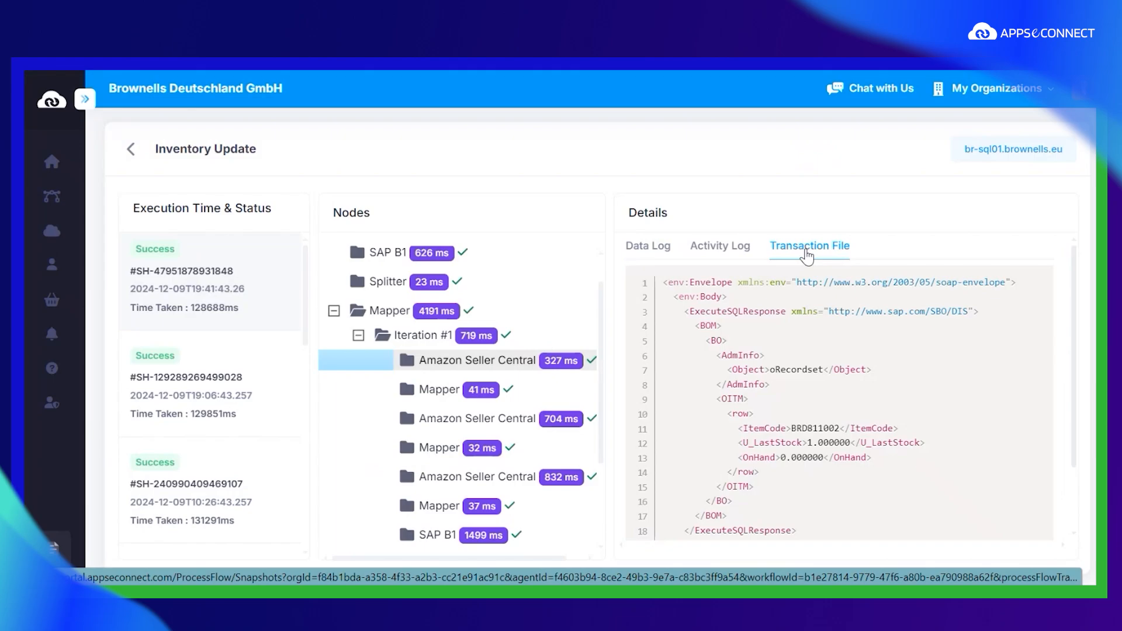
- Look through the remaining nodes of the Inventory Update execution and close the flow's sync info to return to the deployments list
scroll(533, 438, down, 1)
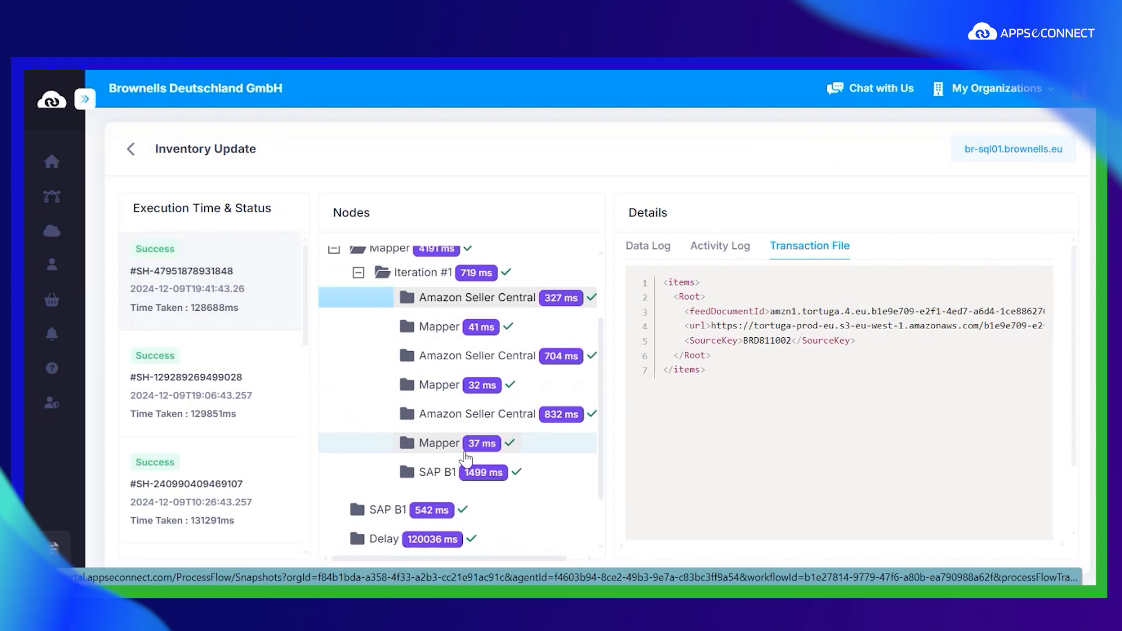
scroll(466, 458, down, 1)
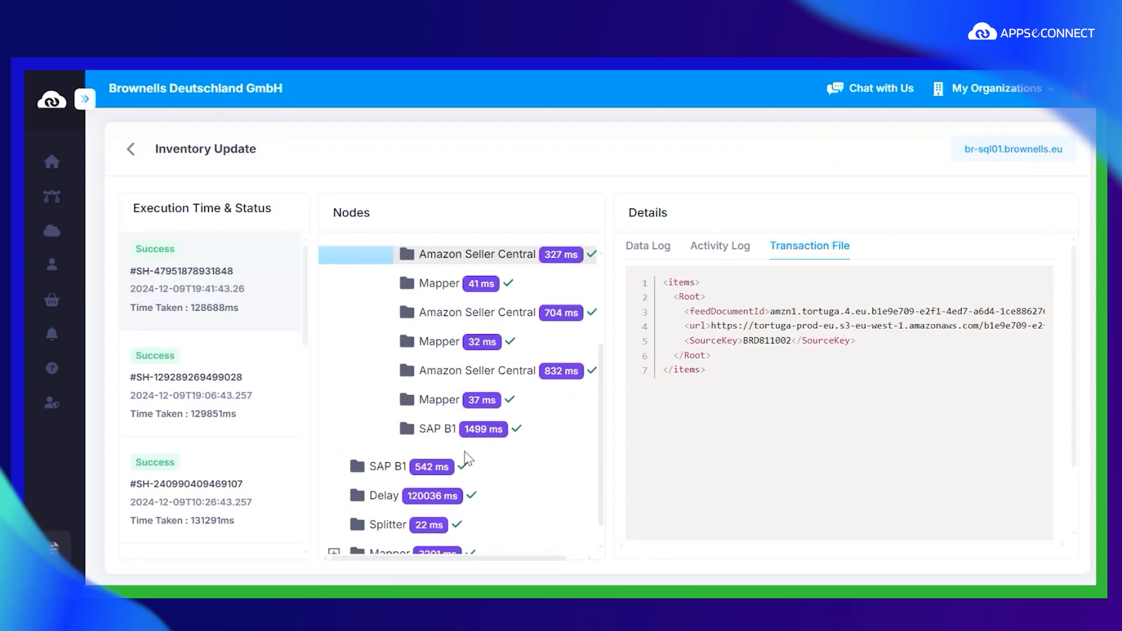
scroll(468, 459, down, 1)
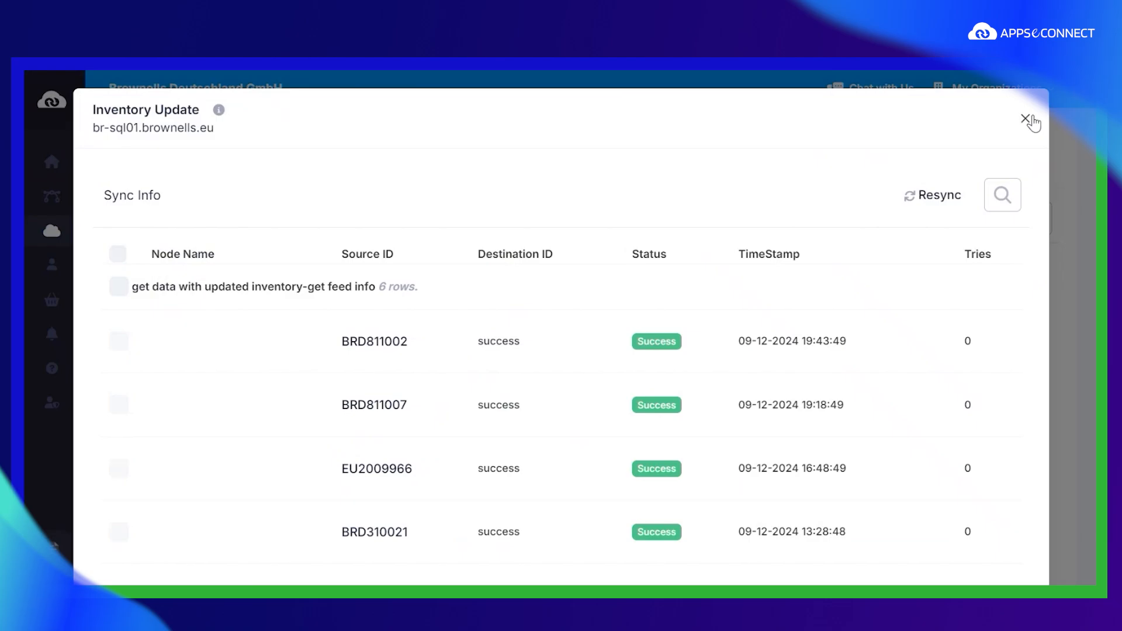
click(1030, 119)
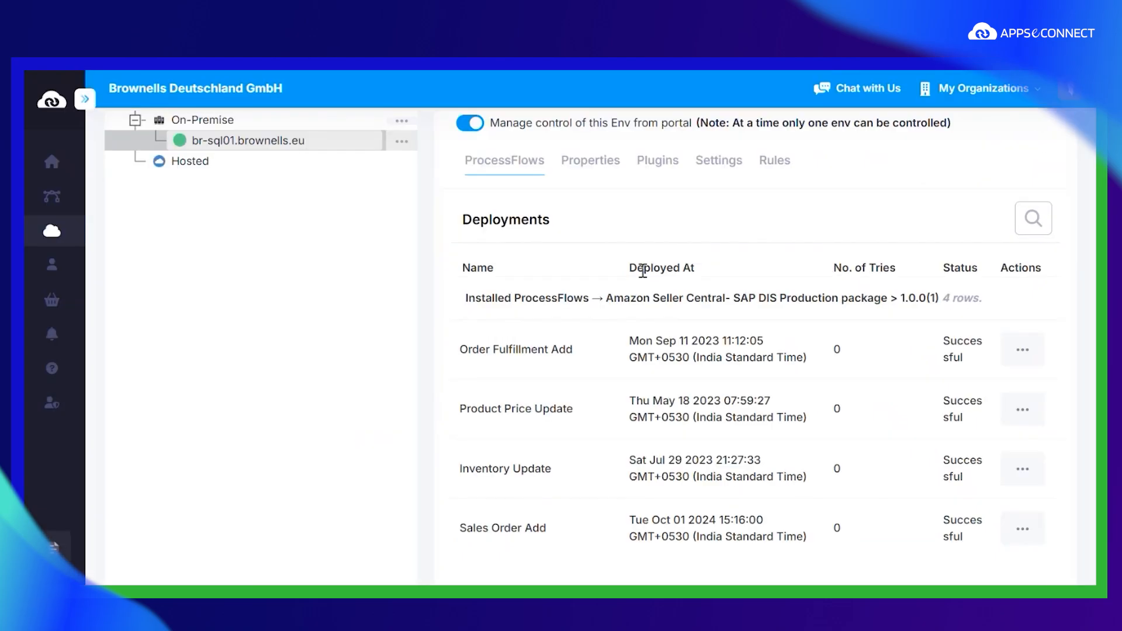